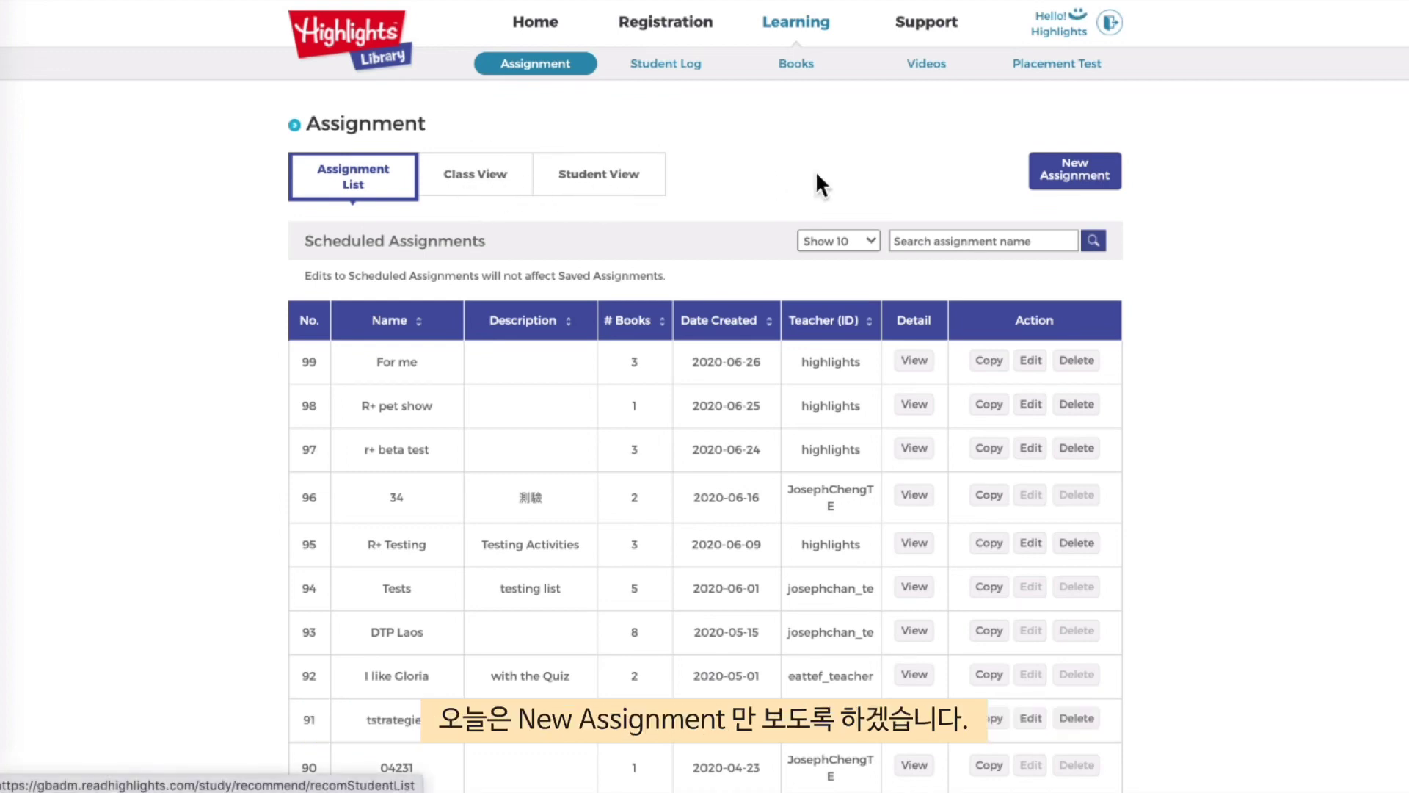
- Create a new assignment named "Test Readers+" and continue to the book selection
{"action": "left_click", "coordinate": [1084, 177]}
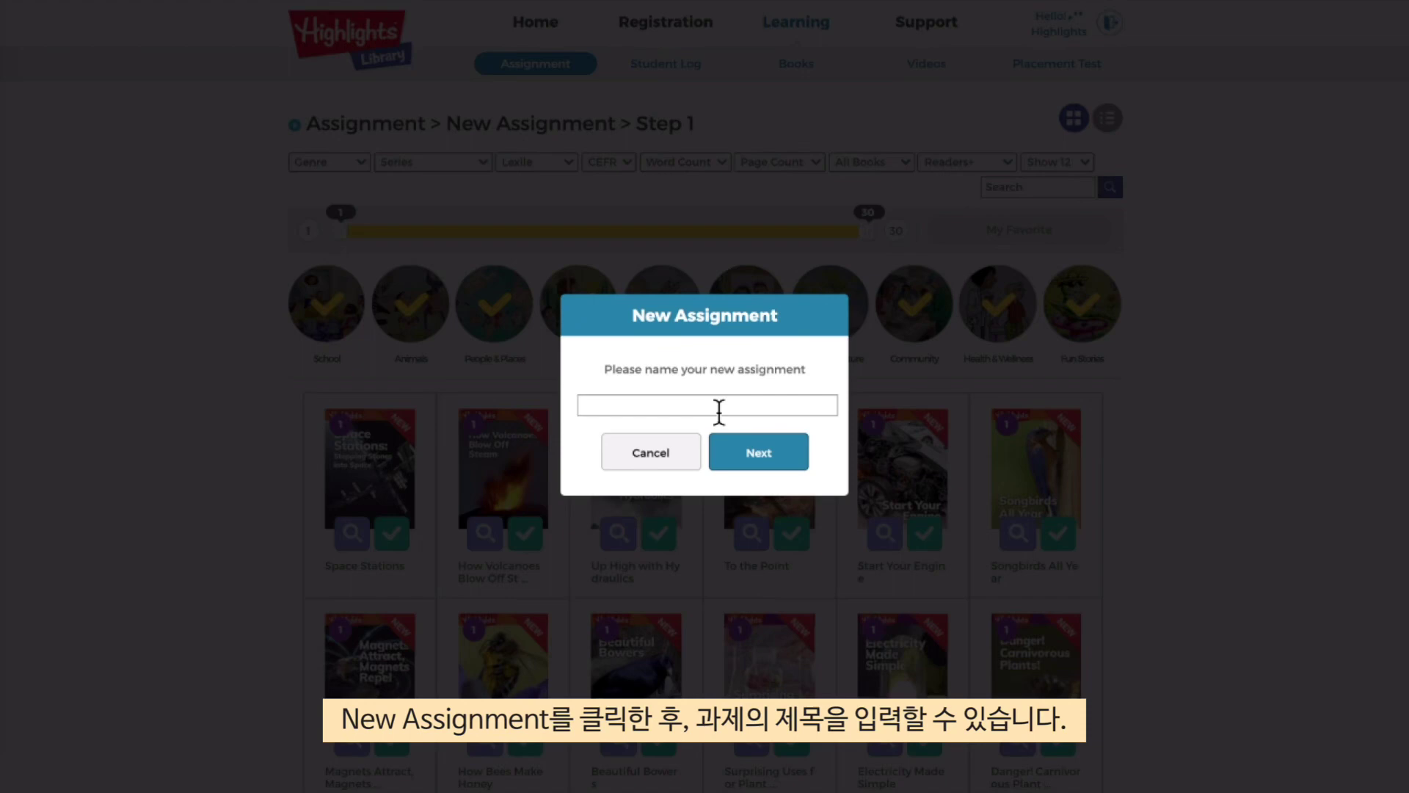
{"action": "left_click", "coordinate": [717, 413]}
{"action": "type", "text": "Test Reader"}
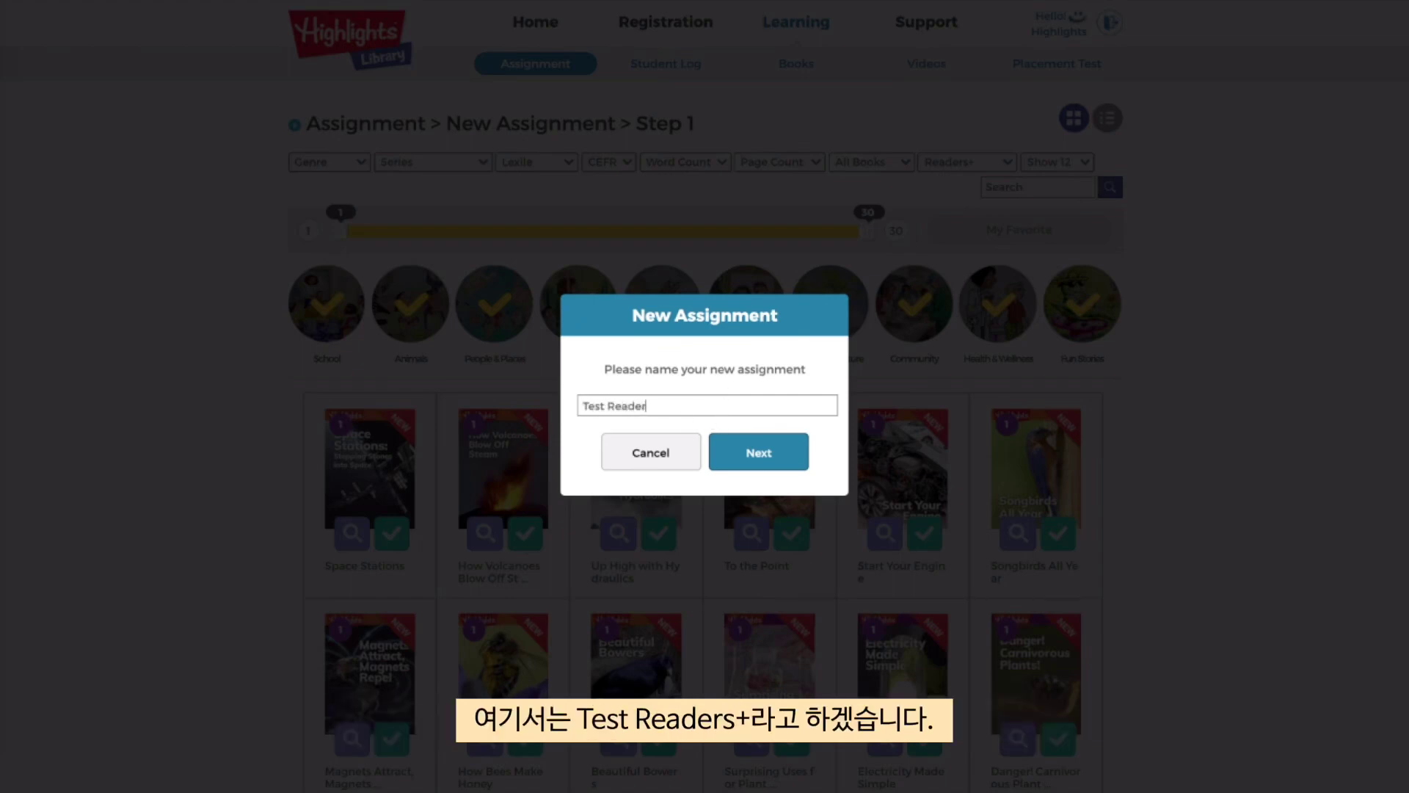
{"action": "type", "text": "s+"}
{"action": "left_click", "coordinate": [752, 452]}
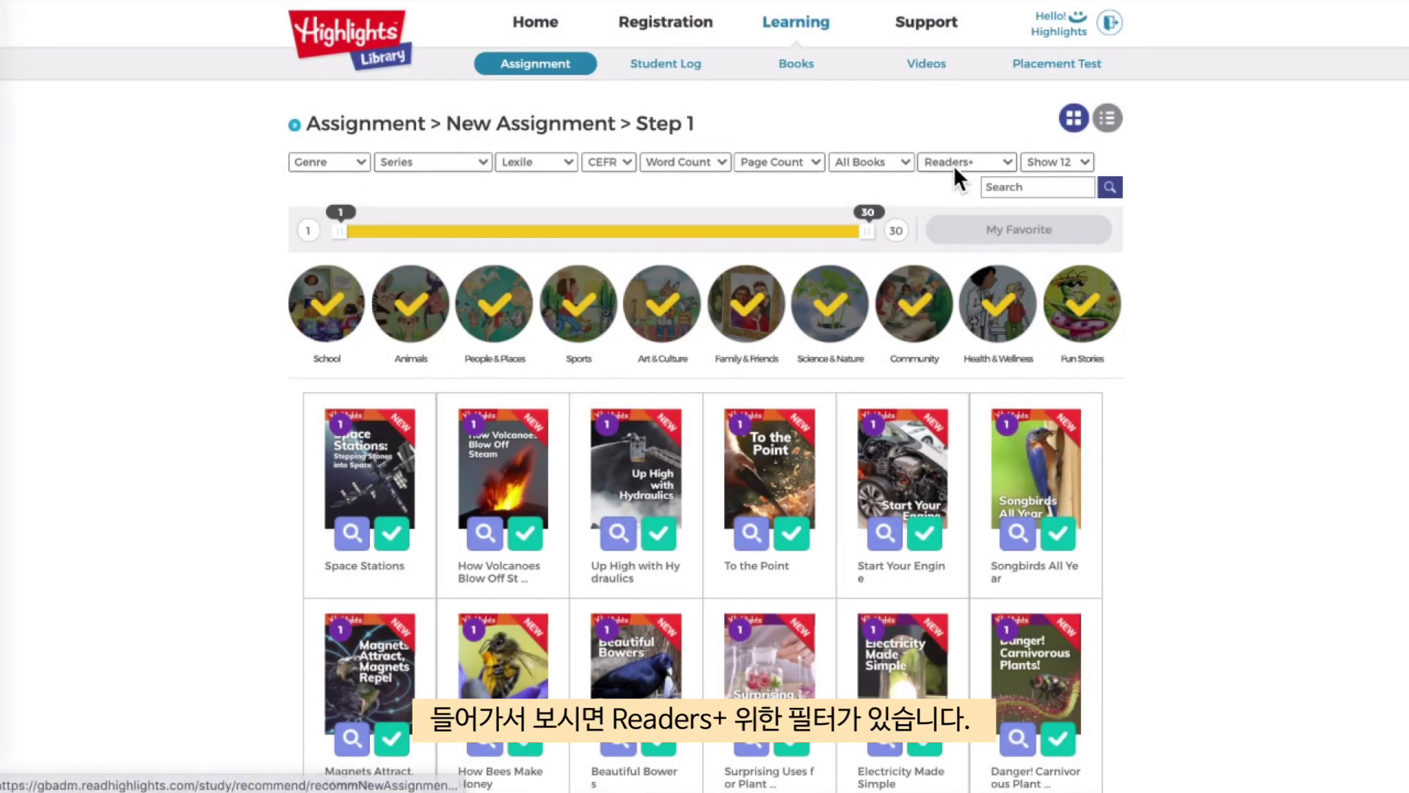
- Filter the book list to With Readers+ titles and search it for "manners"
{"action": "left_click", "coordinate": [1010, 160]}
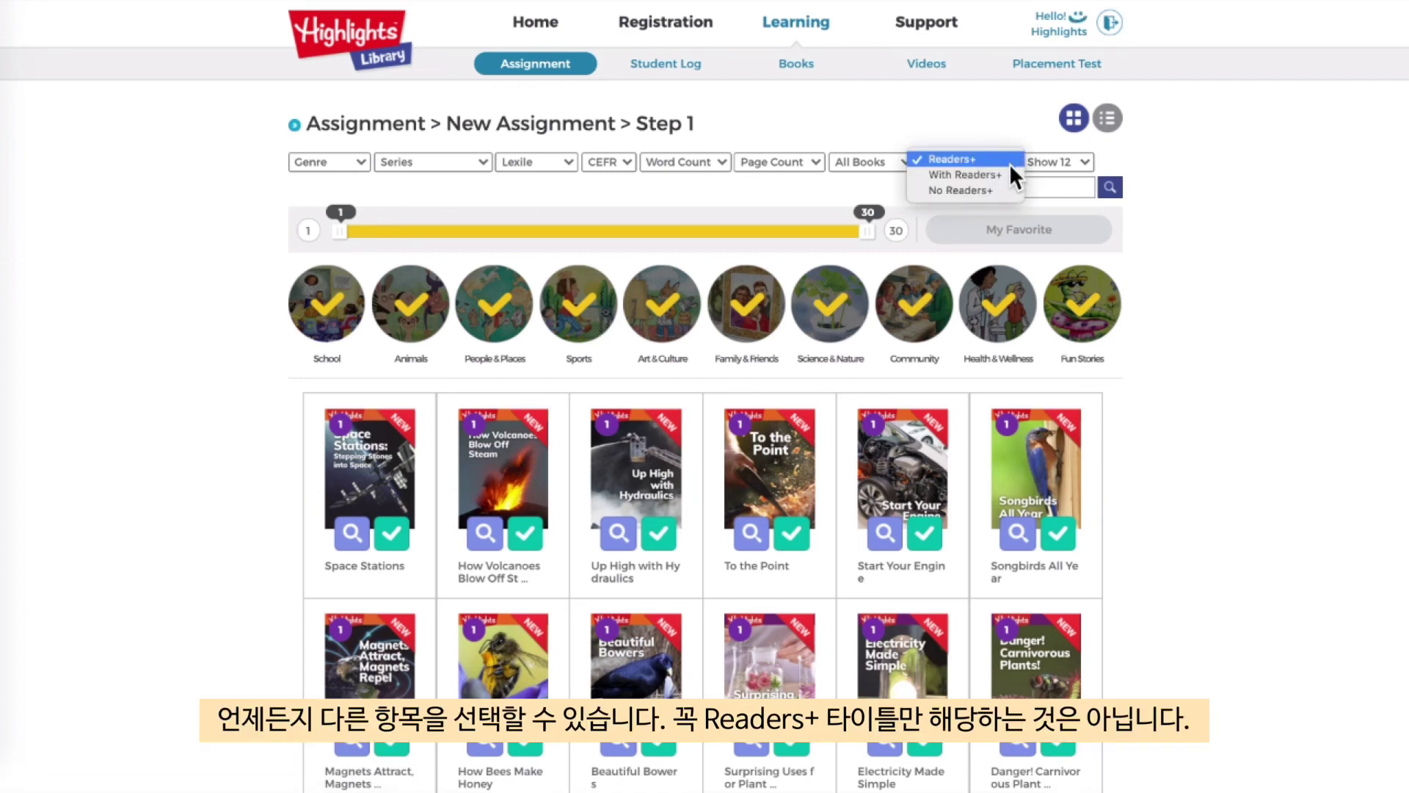
{"action": "left_click", "coordinate": [1006, 174]}
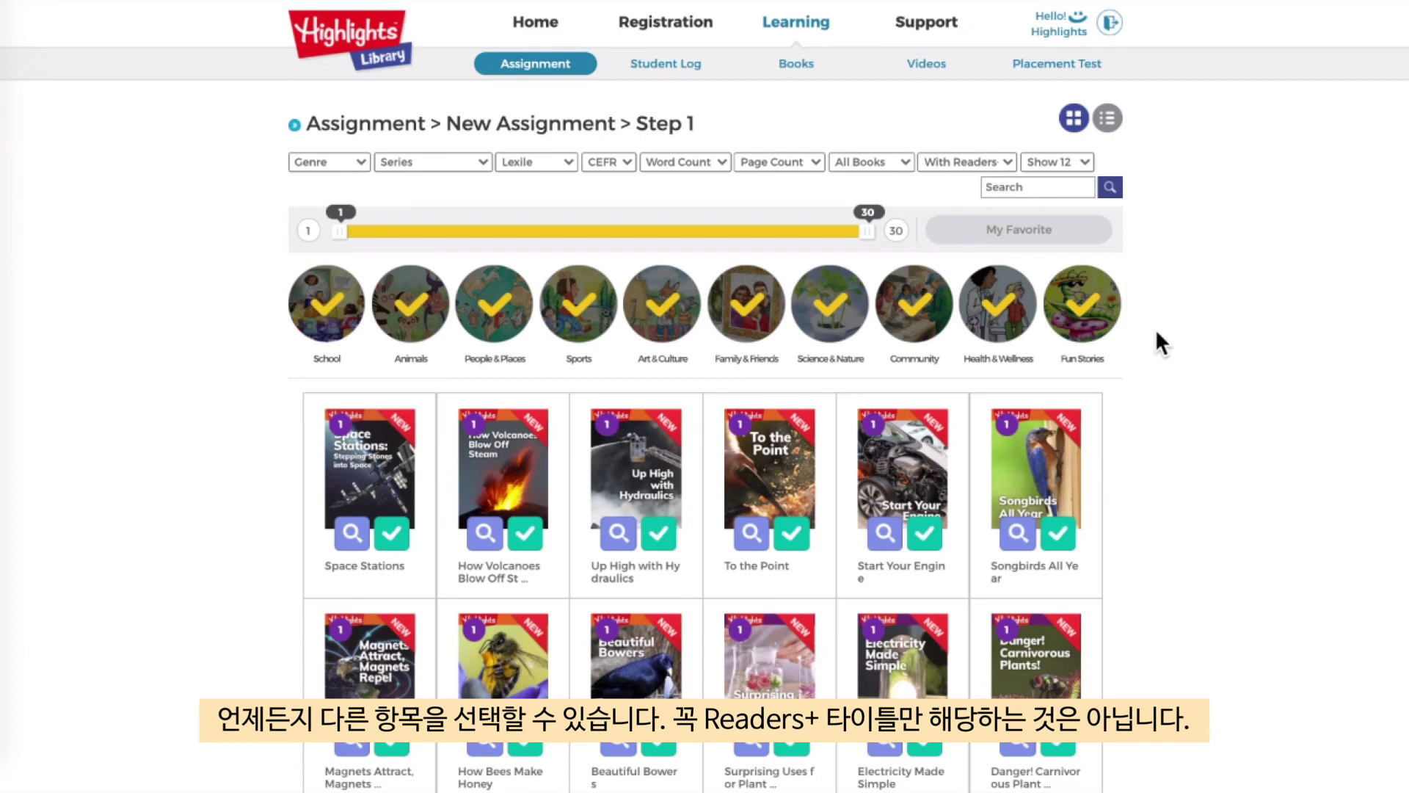
{"action": "scroll", "coordinate": [1159, 335], "scroll_direction": "down", "scroll_amount": 1}
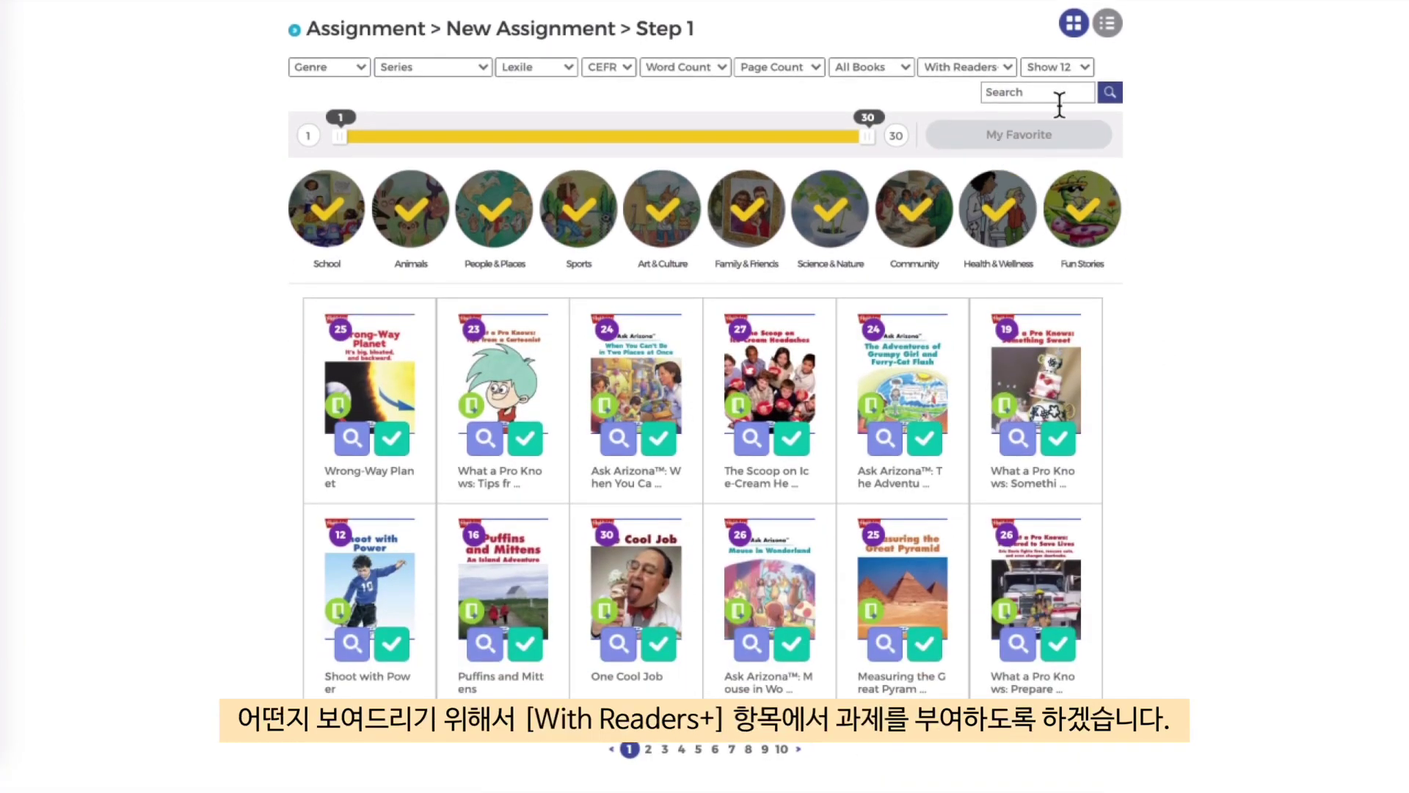
{"action": "type", "text": "manners"}
{"action": "key", "text": "Return"}
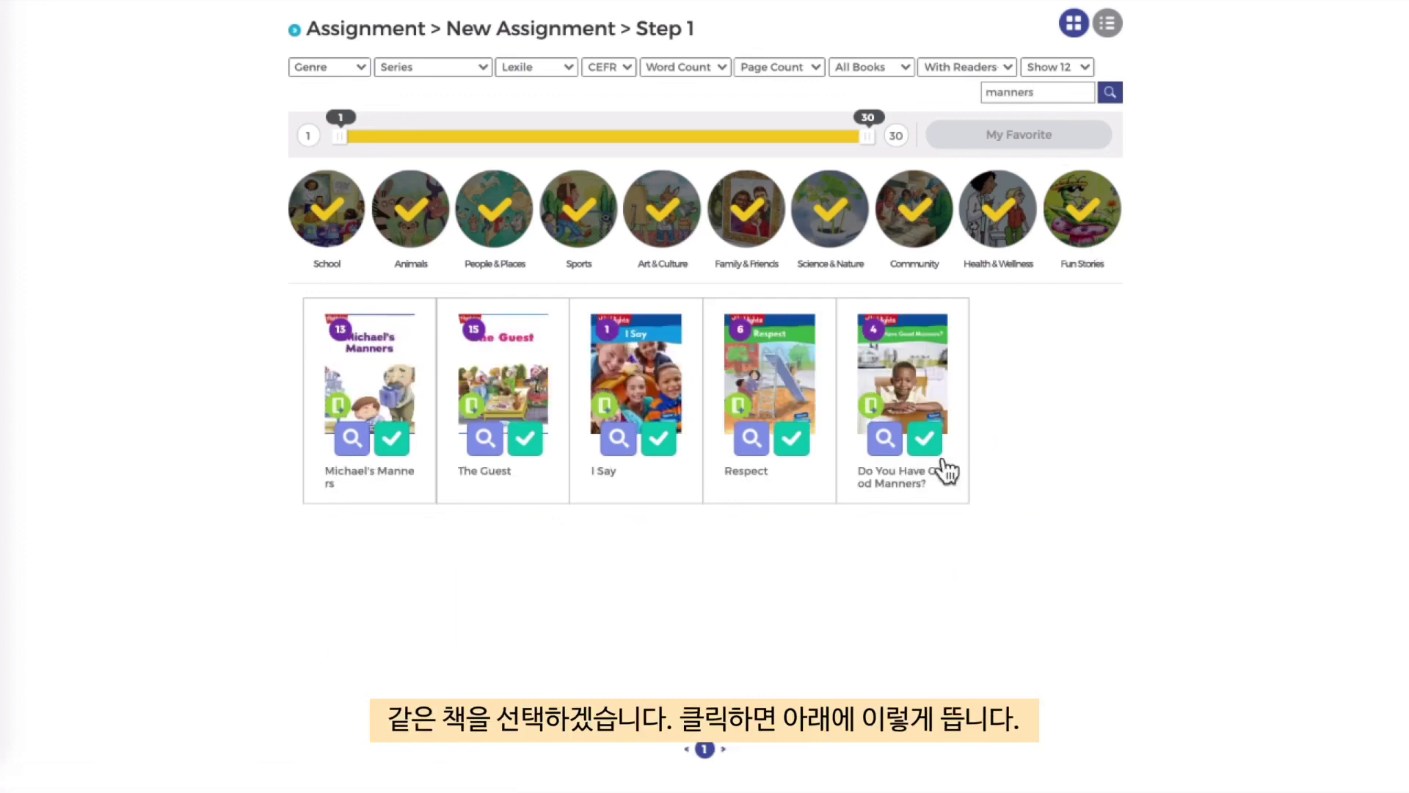
- Add the book "Do You Have Good Manners?" to the assignment and check it in the added books
{"action": "left_click", "coordinate": [923, 450]}
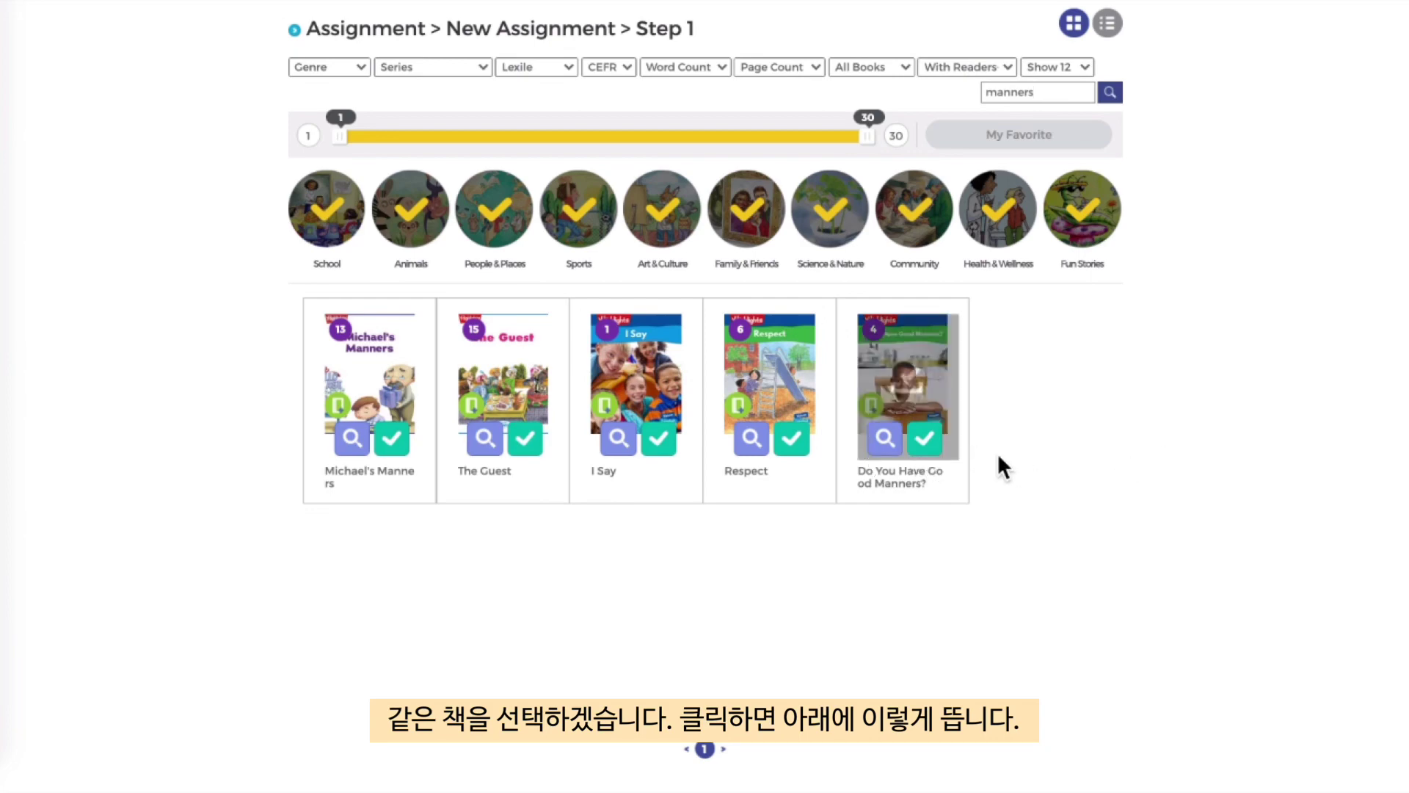
{"action": "scroll", "coordinate": [1019, 460], "scroll_direction": "down", "scroll_amount": 5}
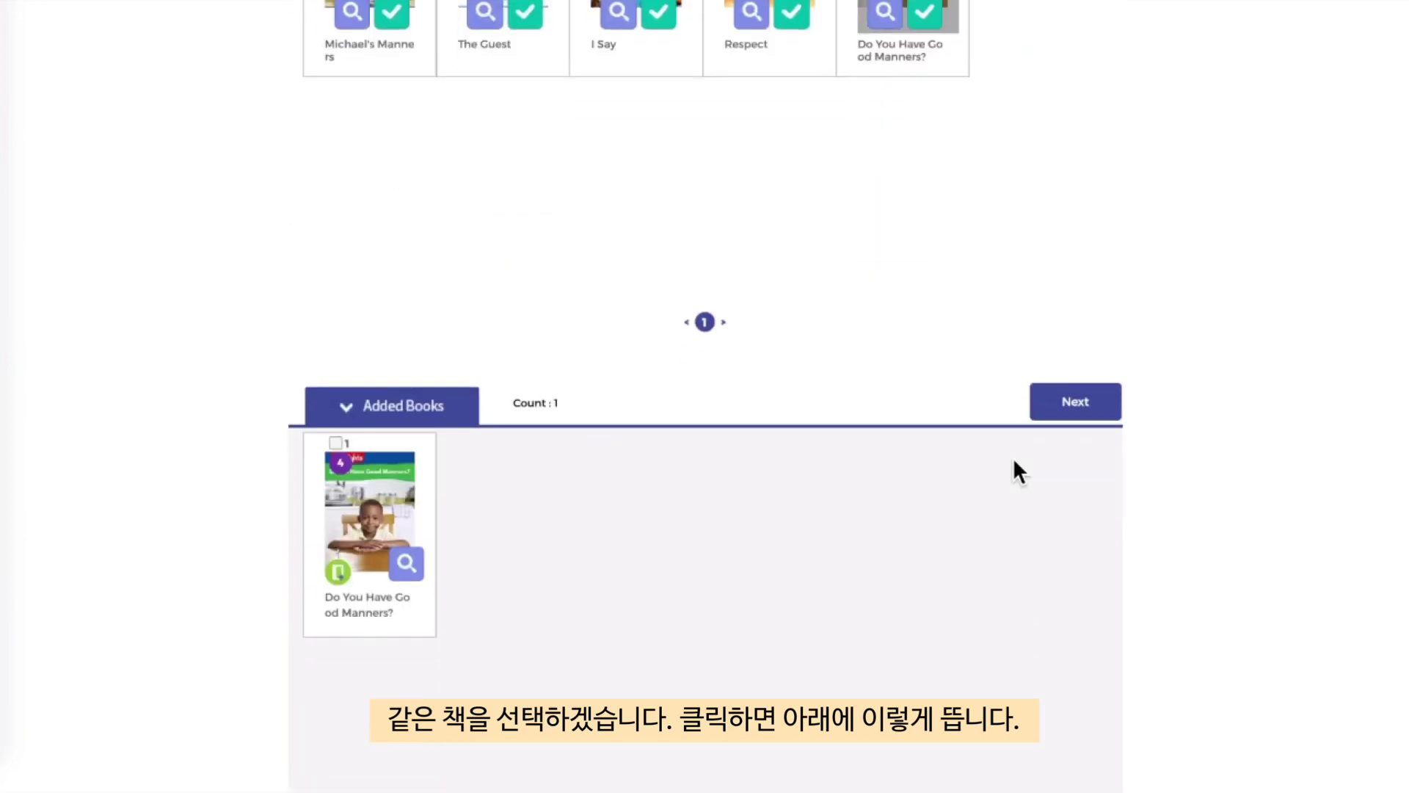
{"action": "scroll", "coordinate": [1013, 459], "scroll_direction": "up", "scroll_amount": 5}
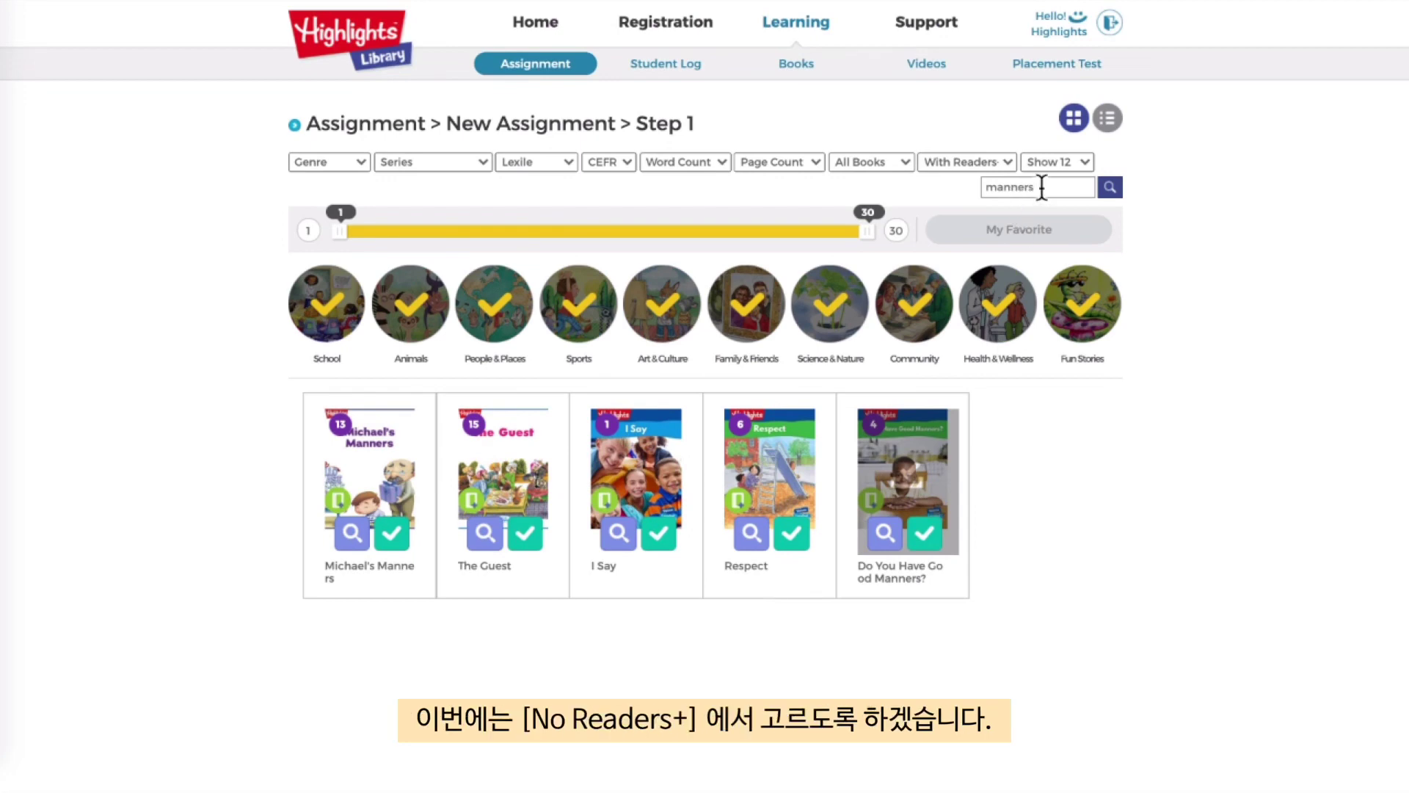
- Clear the book search term and filter the list to No Readers+ titles
{"action": "left_click_drag", "start_coordinate": [1041, 186], "coordinate": [892, 185]}
{"action": "key", "text": "BackSpace"}
{"action": "left_click", "coordinate": [951, 163]}
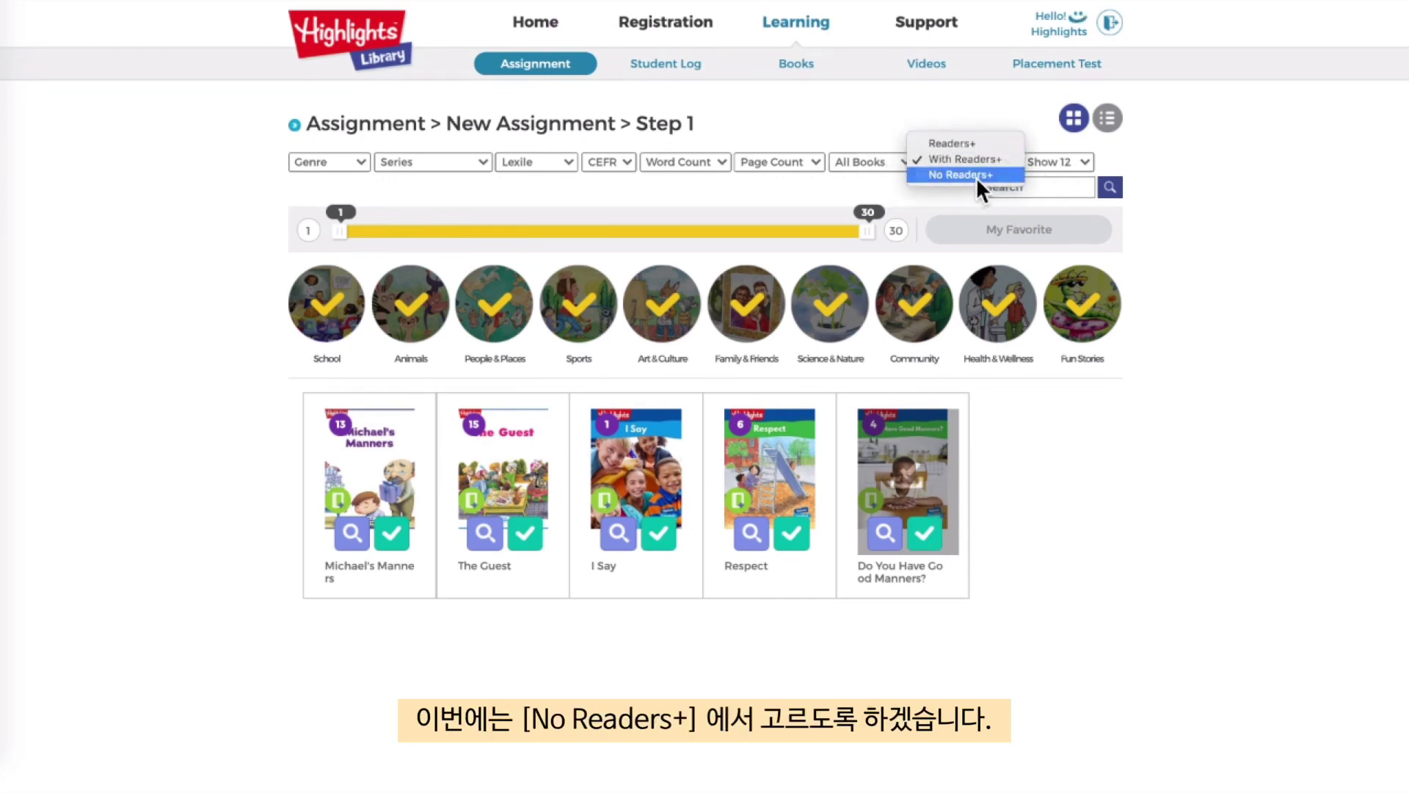
{"action": "left_click", "coordinate": [977, 176]}
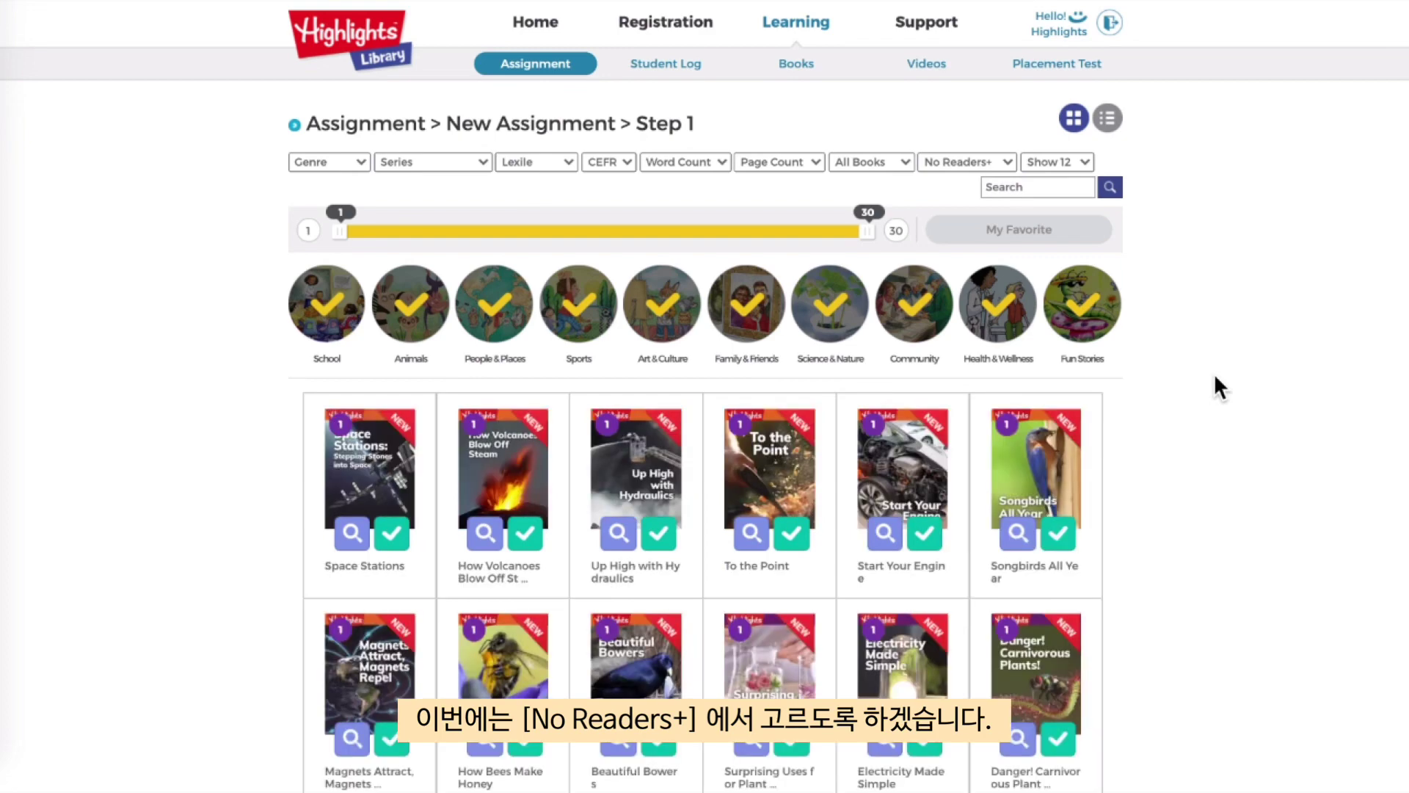
- Add the book "Mapping The Earth" from page 4 of the results to the assignment
{"action": "scroll", "coordinate": [1216, 378], "scroll_direction": "down", "scroll_amount": 5}
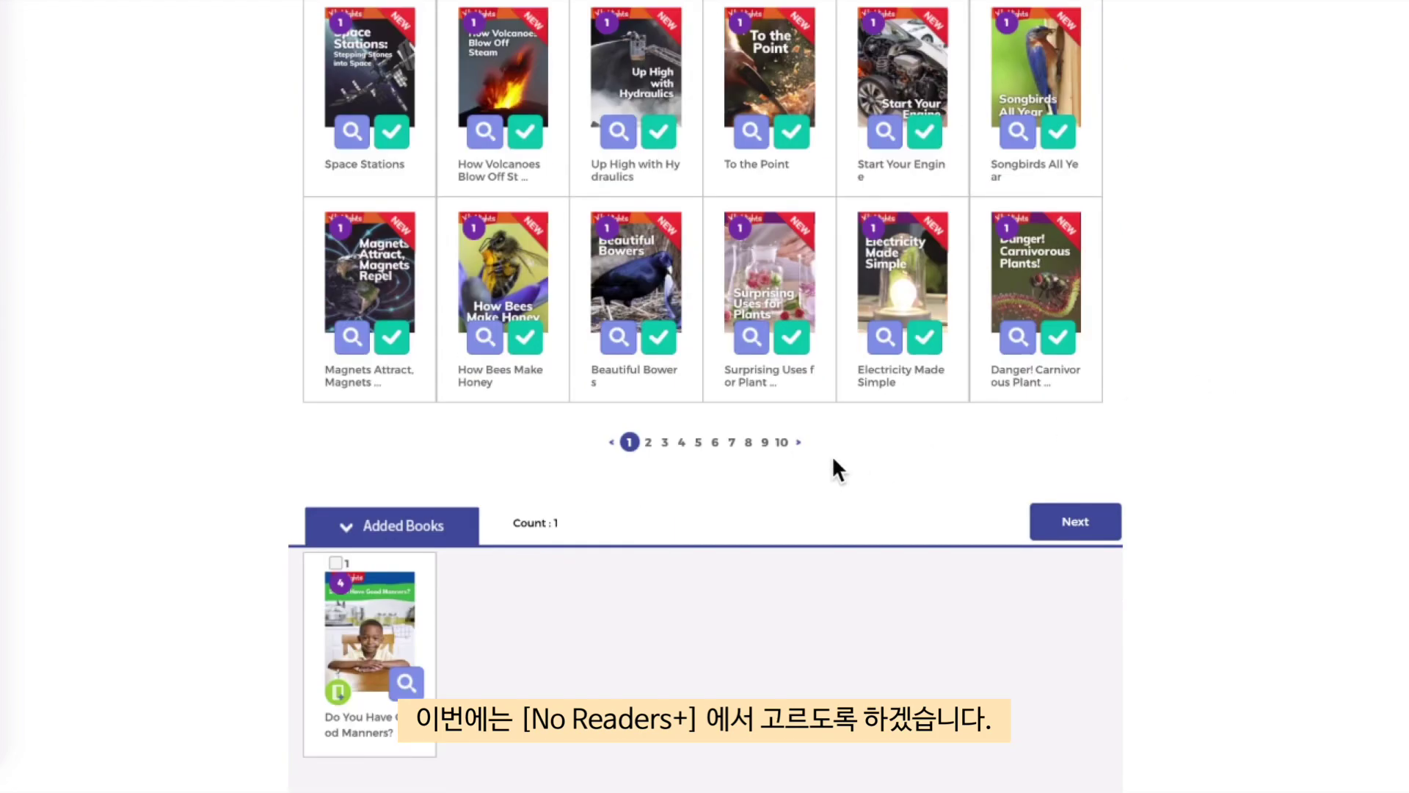
{"action": "left_click", "coordinate": [681, 442]}
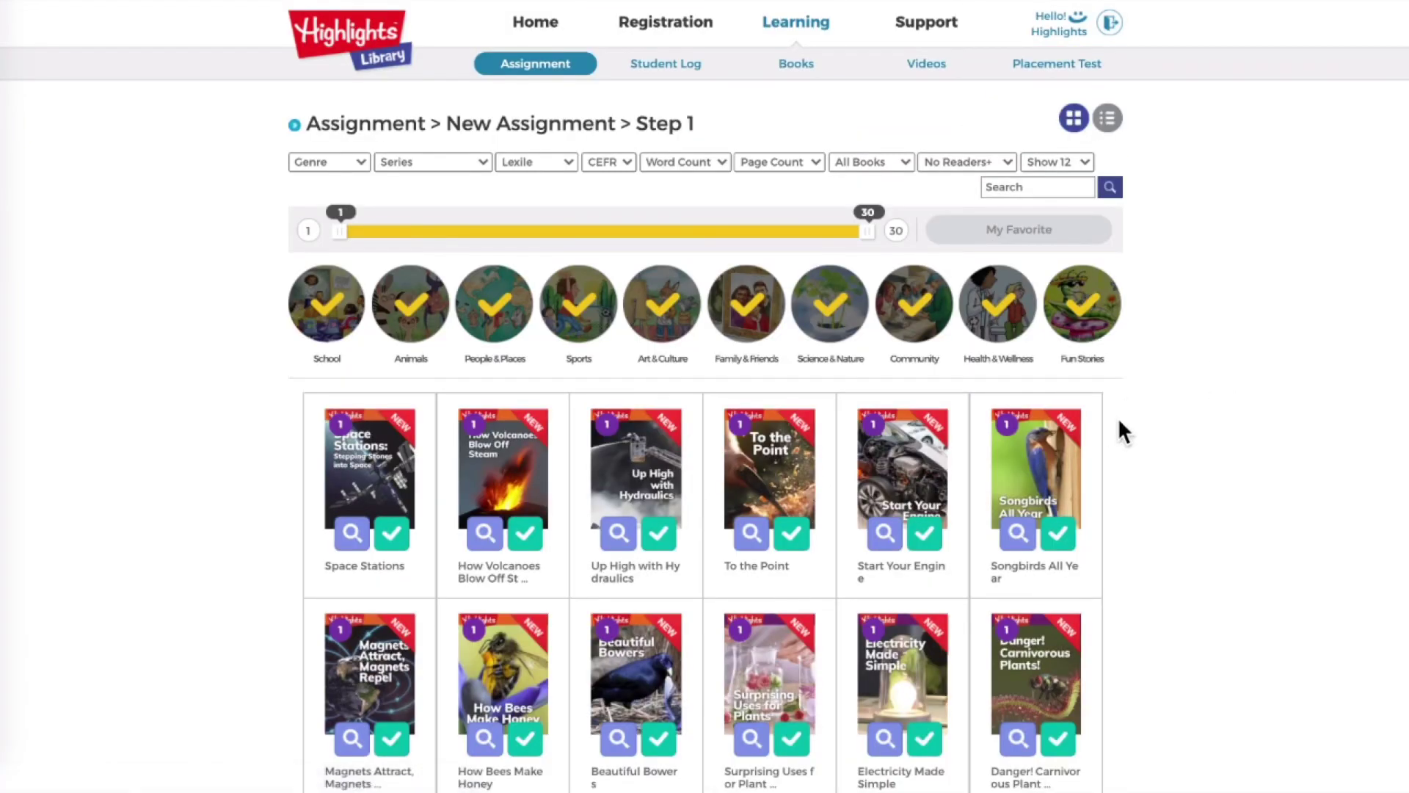
{"action": "scroll", "coordinate": [1118, 418], "scroll_direction": "down", "scroll_amount": 4}
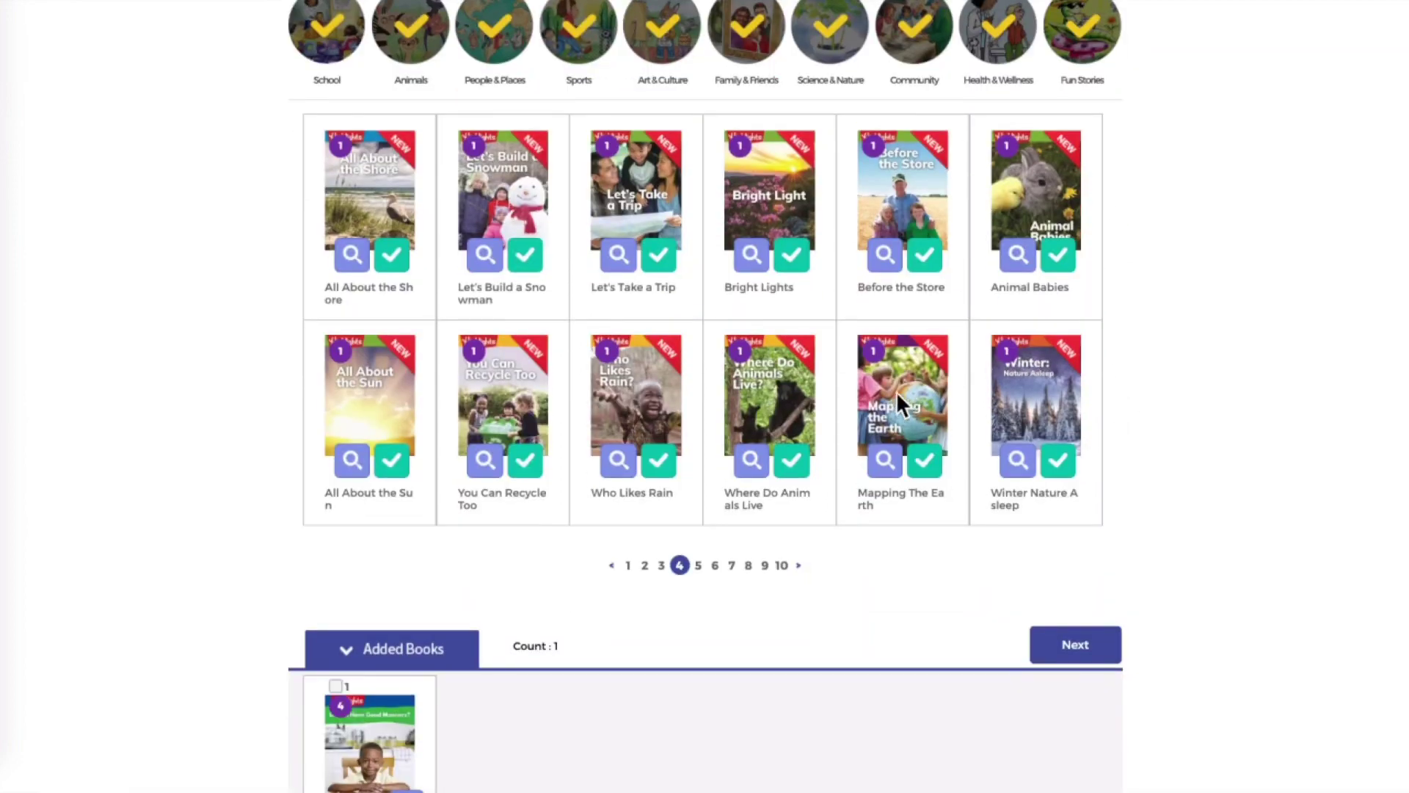
{"action": "left_click", "coordinate": [934, 469]}
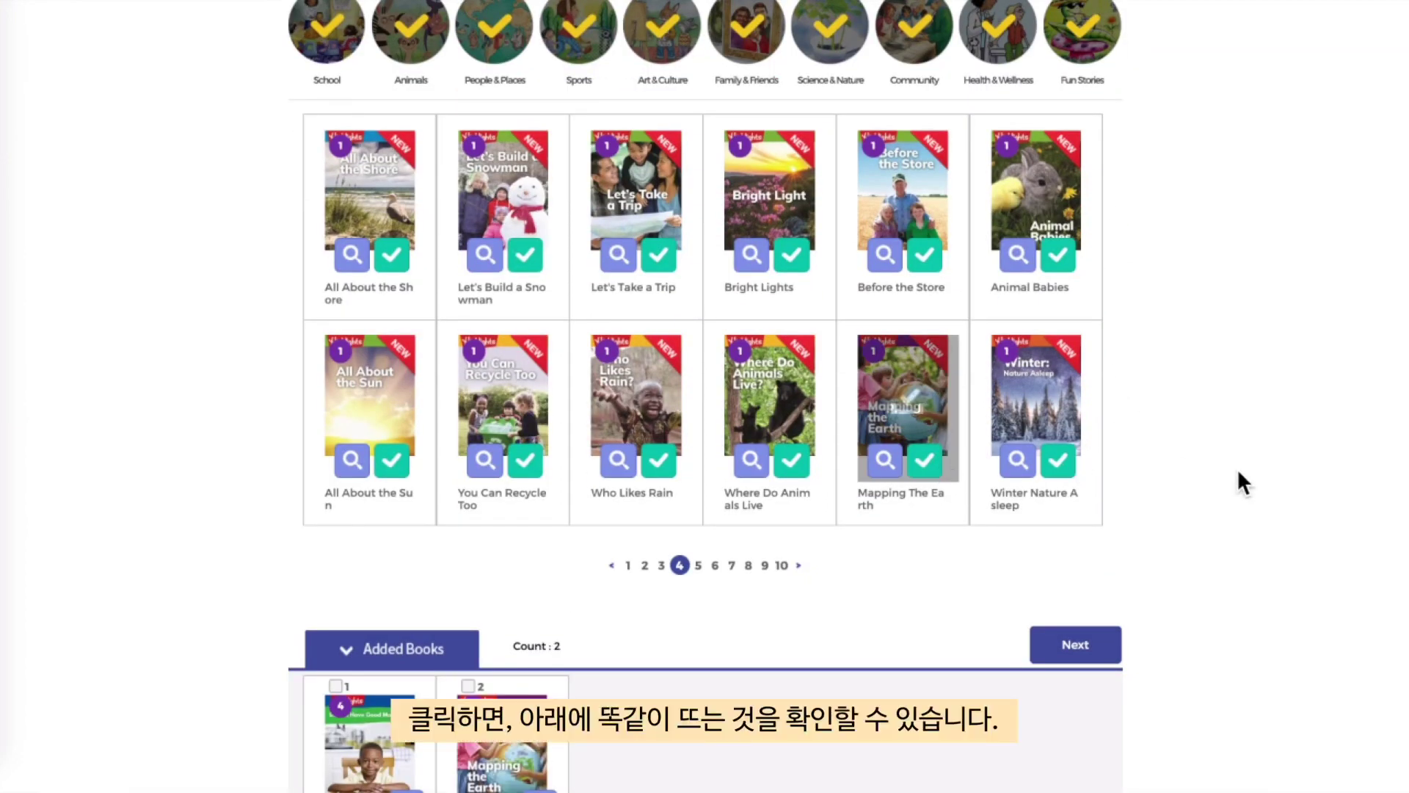
{"action": "scroll", "coordinate": [1239, 474], "scroll_direction": "down", "scroll_amount": 4}
{"action": "scroll", "coordinate": [1239, 473], "scroll_direction": "down", "scroll_amount": 2}
{"action": "scroll", "coordinate": [1239, 473], "scroll_direction": "up", "scroll_amount": 7}
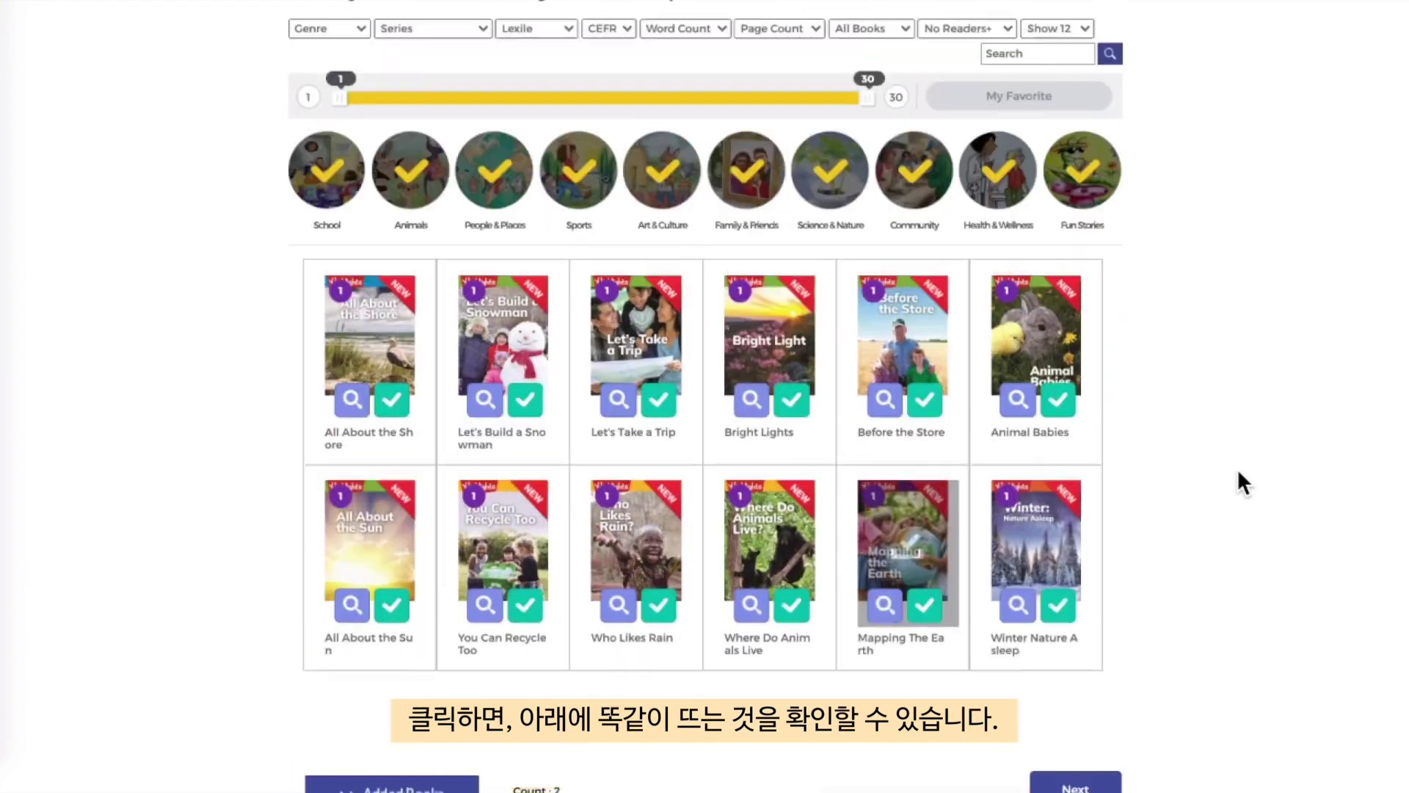
- Look at the Genre and Lexile filters available for the book list
{"action": "scroll", "coordinate": [1236, 468], "scroll_direction": "up", "scroll_amount": 2}
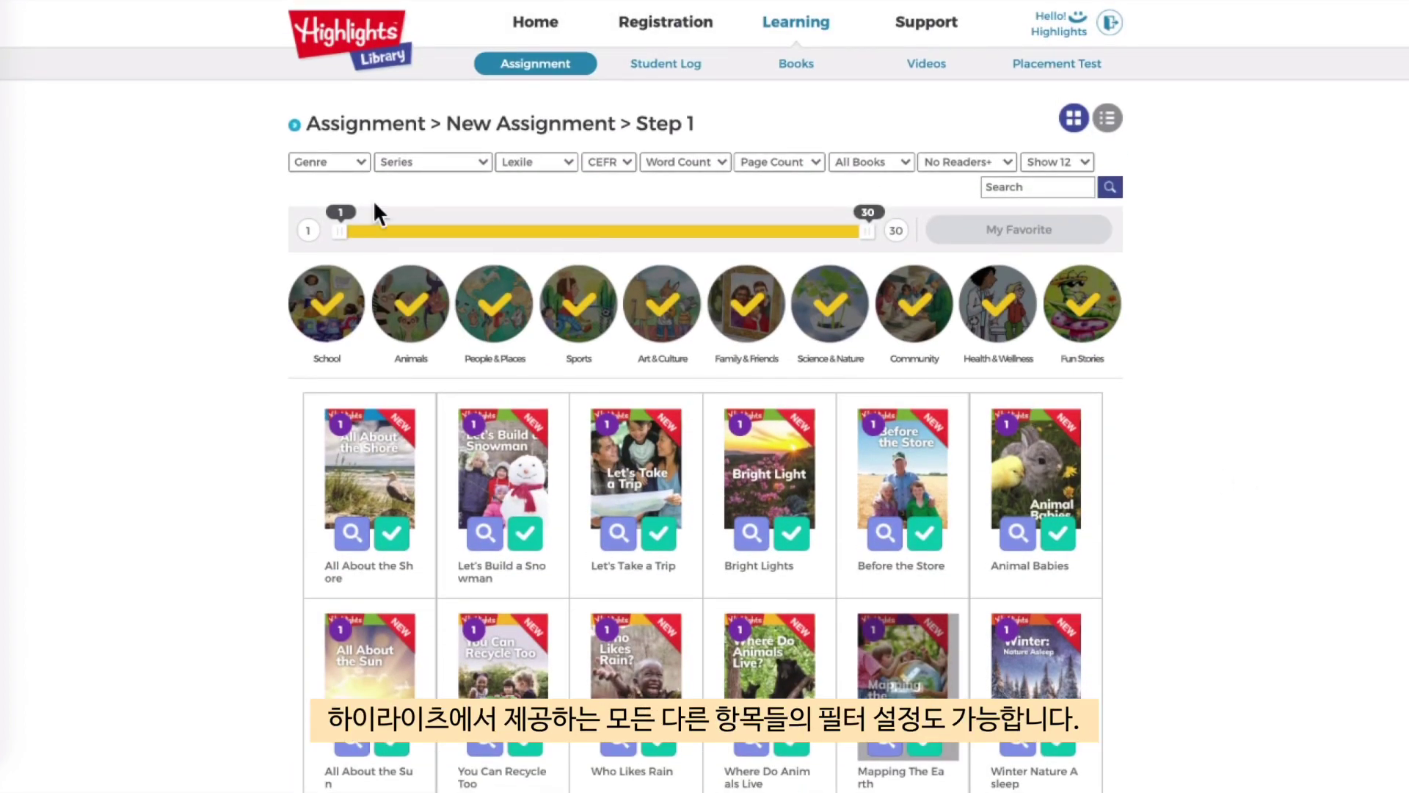
{"action": "left_click", "coordinate": [365, 162]}
{"action": "left_click", "coordinate": [367, 161]}
{"action": "left_click", "coordinate": [558, 163]}
{"action": "left_click", "coordinate": [565, 160]}
- Finish the book selection and choose to assign students now instead of saving the assignment
{"action": "scroll", "coordinate": [1182, 350], "scroll_direction": "down", "scroll_amount": 4}
{"action": "scroll", "coordinate": [1187, 363], "scroll_direction": "down", "scroll_amount": 3}
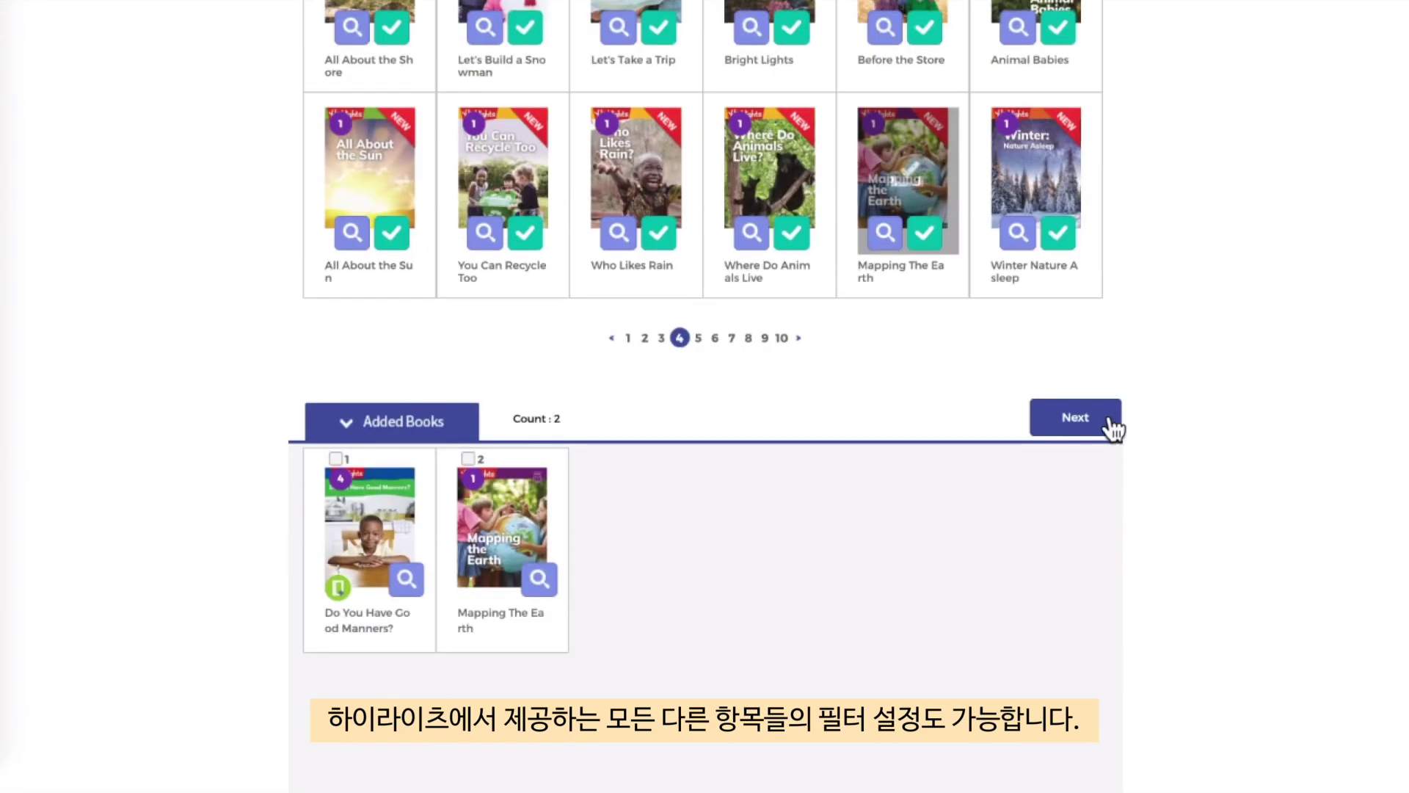
{"action": "left_click", "coordinate": [1086, 420]}
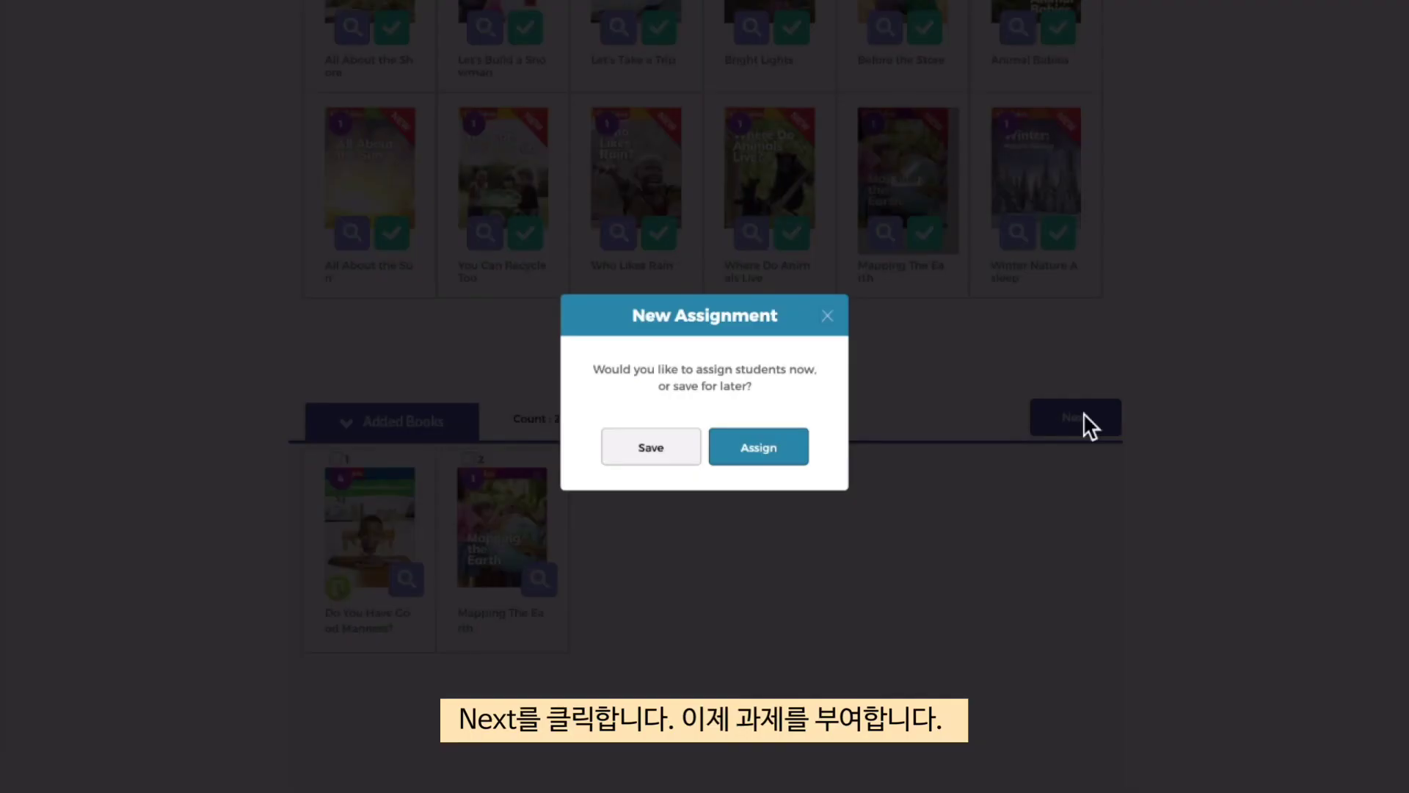
{"action": "left_click", "coordinate": [776, 456]}
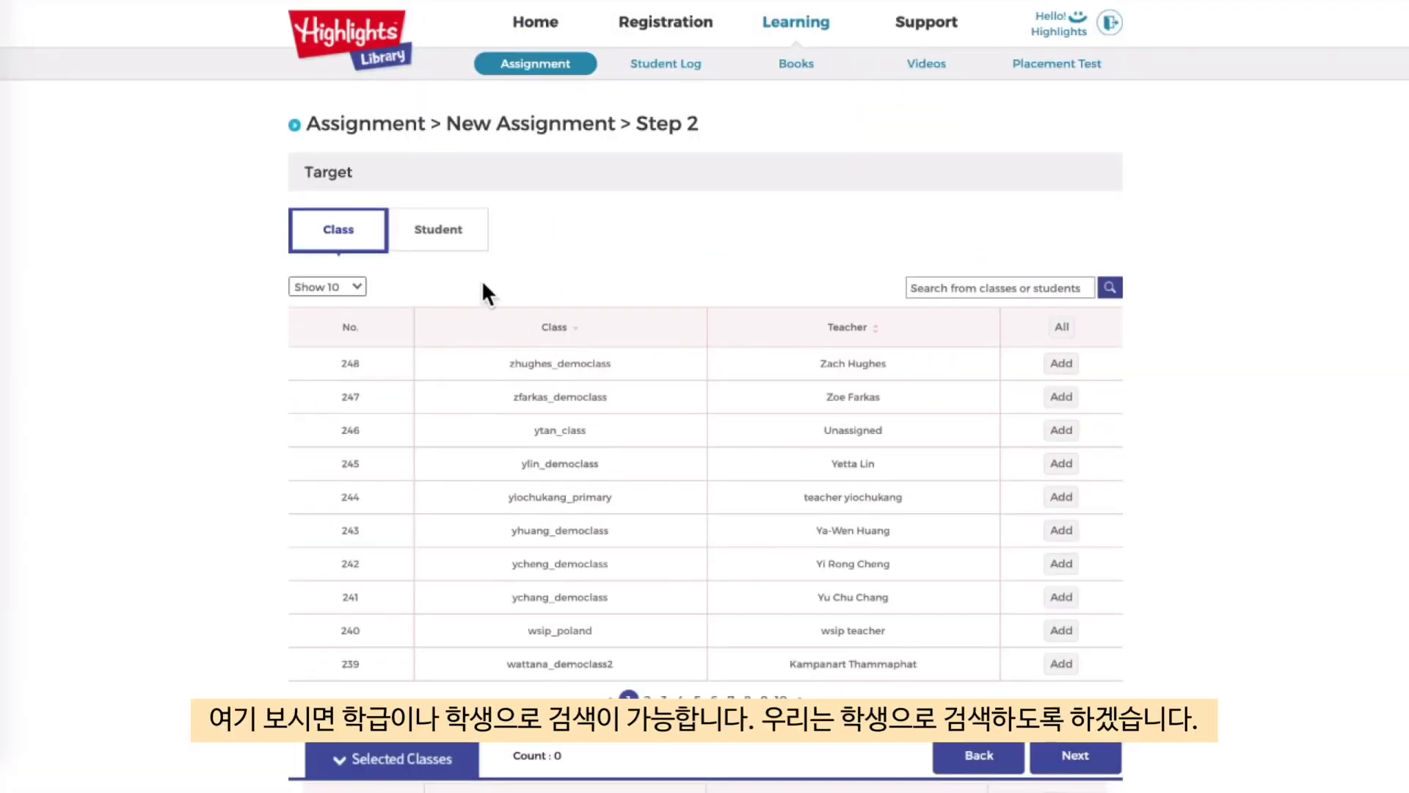
- Target individual students, search by the student's name, and continue with the matching level 11 student added
{"action": "left_click", "coordinate": [446, 246]}
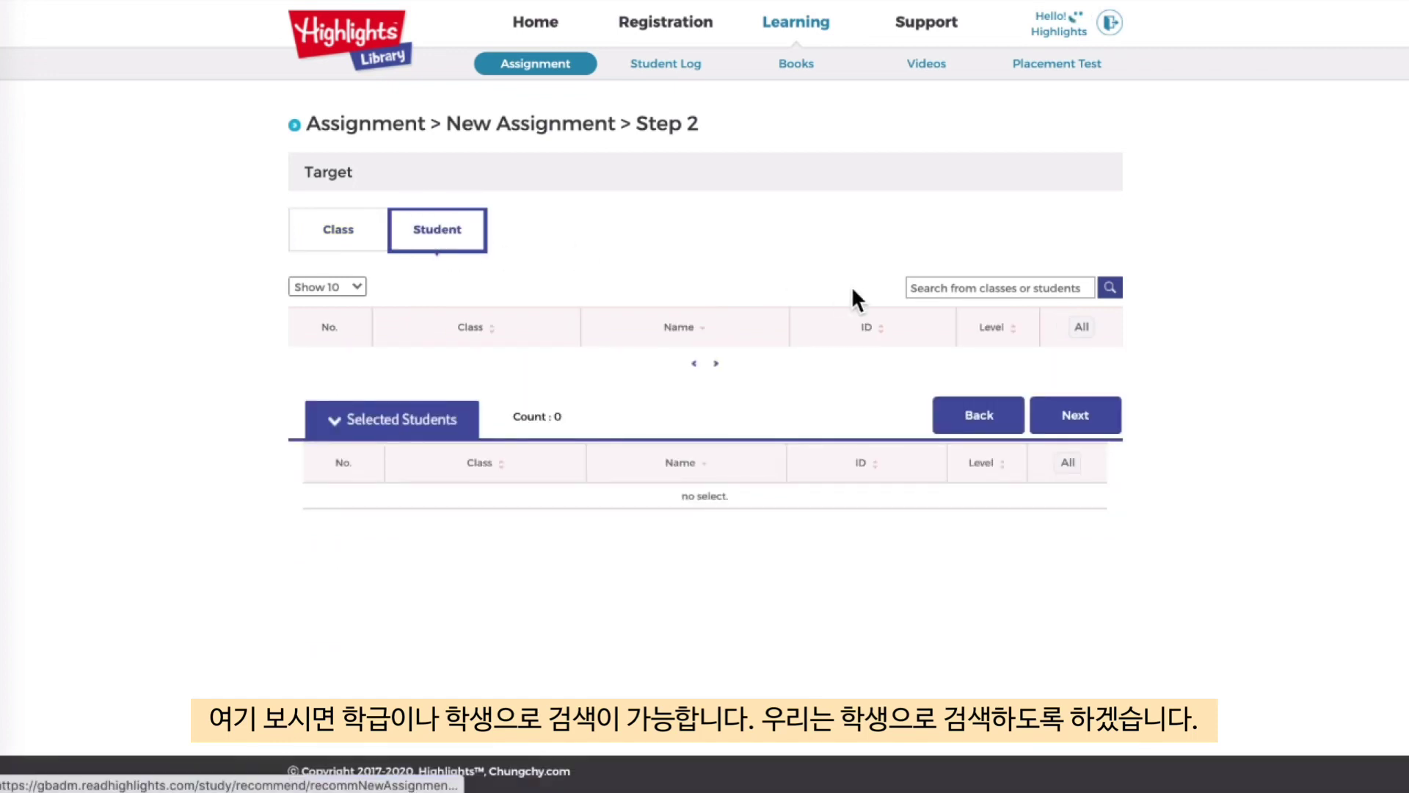
{"action": "left_click", "coordinate": [996, 297]}
{"action": "type", "text": "vandana"}
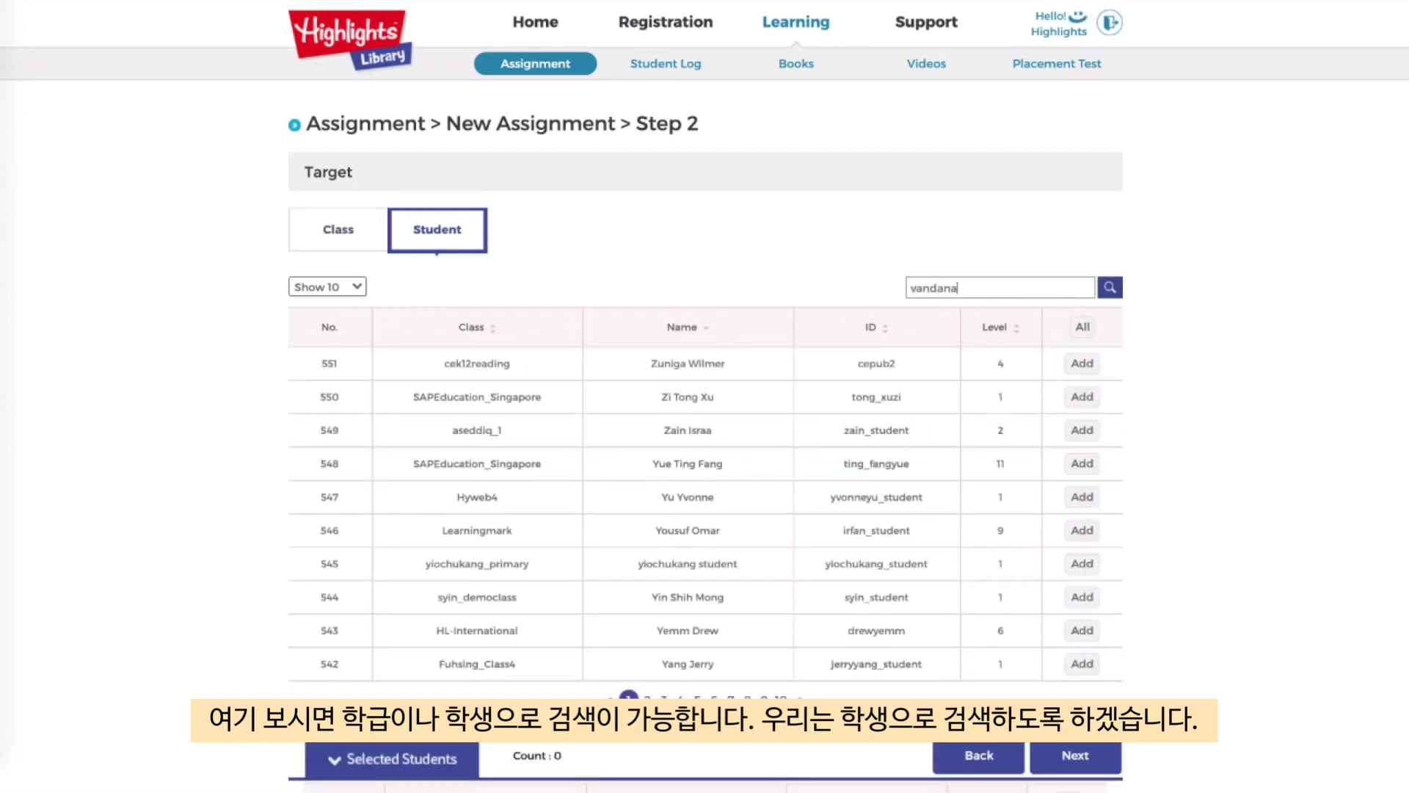
{"action": "left_click", "coordinate": [1111, 290]}
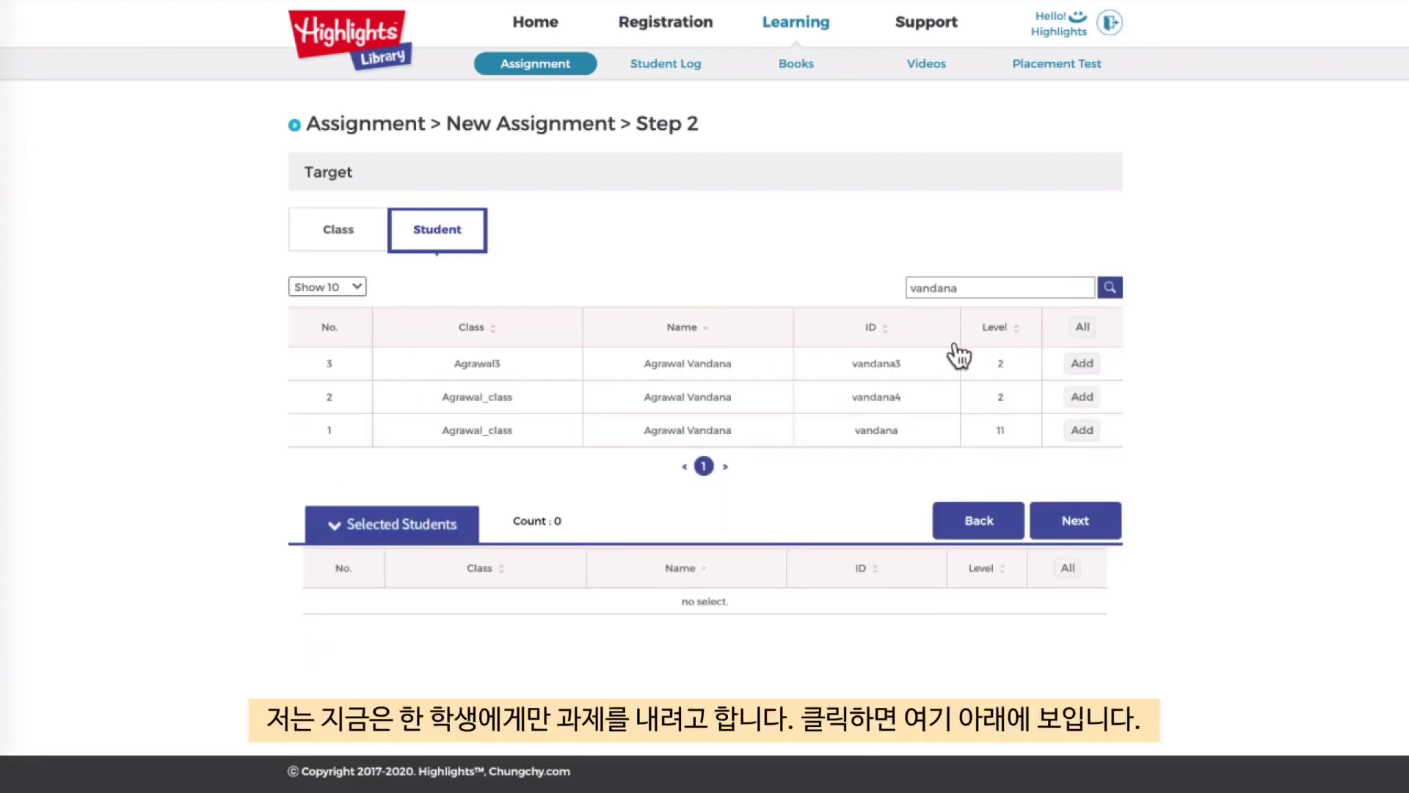
{"action": "left_click", "coordinate": [1083, 431]}
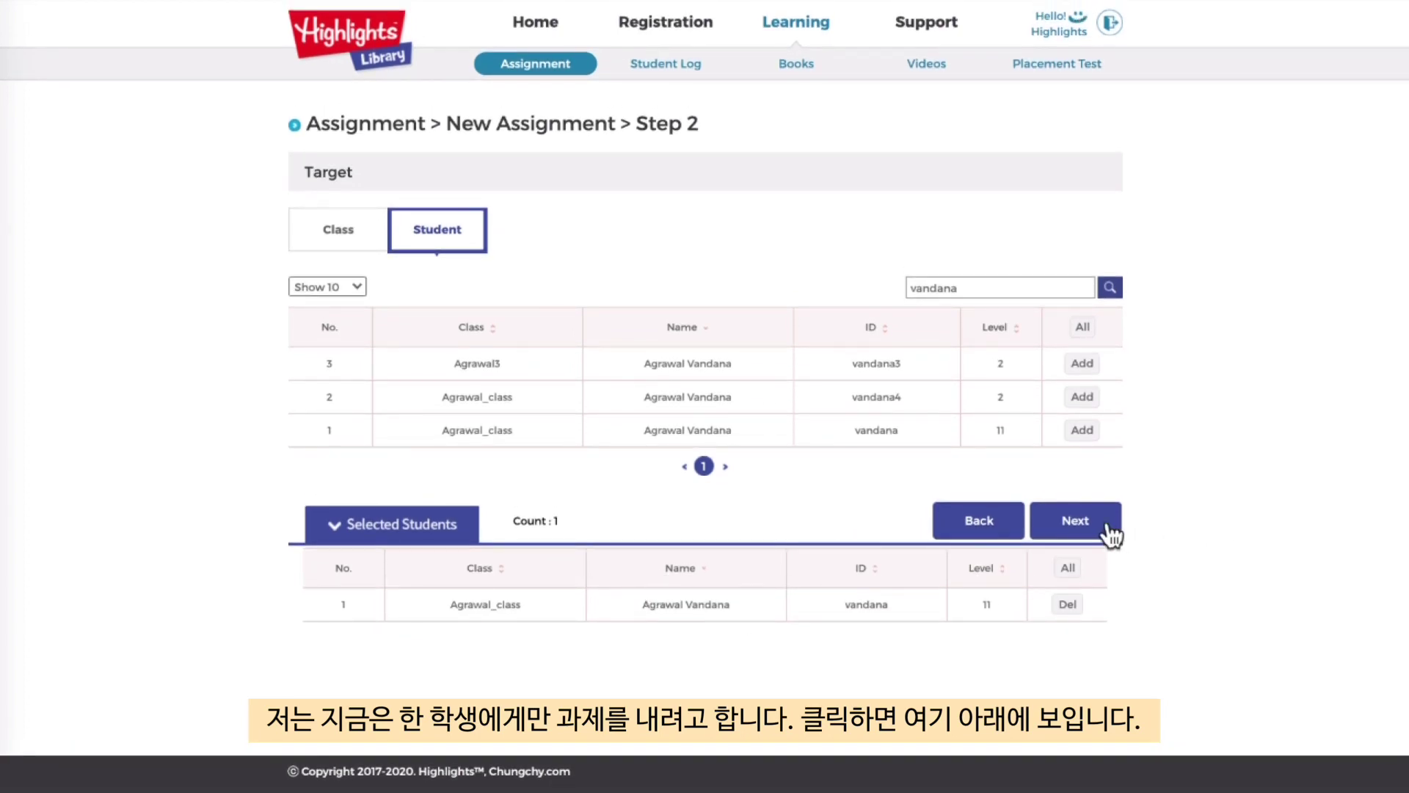
{"action": "left_click", "coordinate": [1075, 520]}
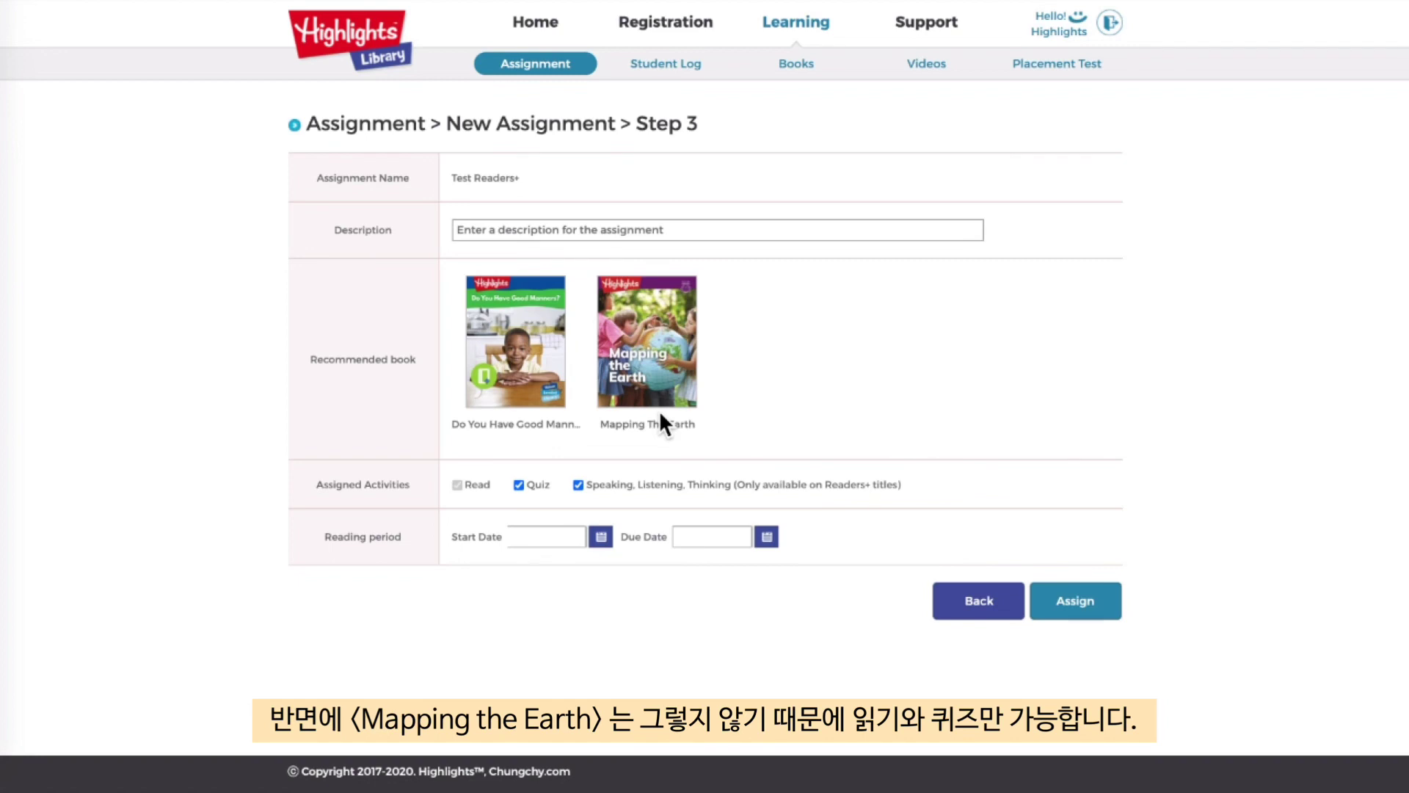
- Set the reading period from 2020-06-26 to 2020-06-30 and assign the assignment
{"action": "left_click", "coordinate": [602, 536]}
{"action": "left_click", "coordinate": [679, 690]}
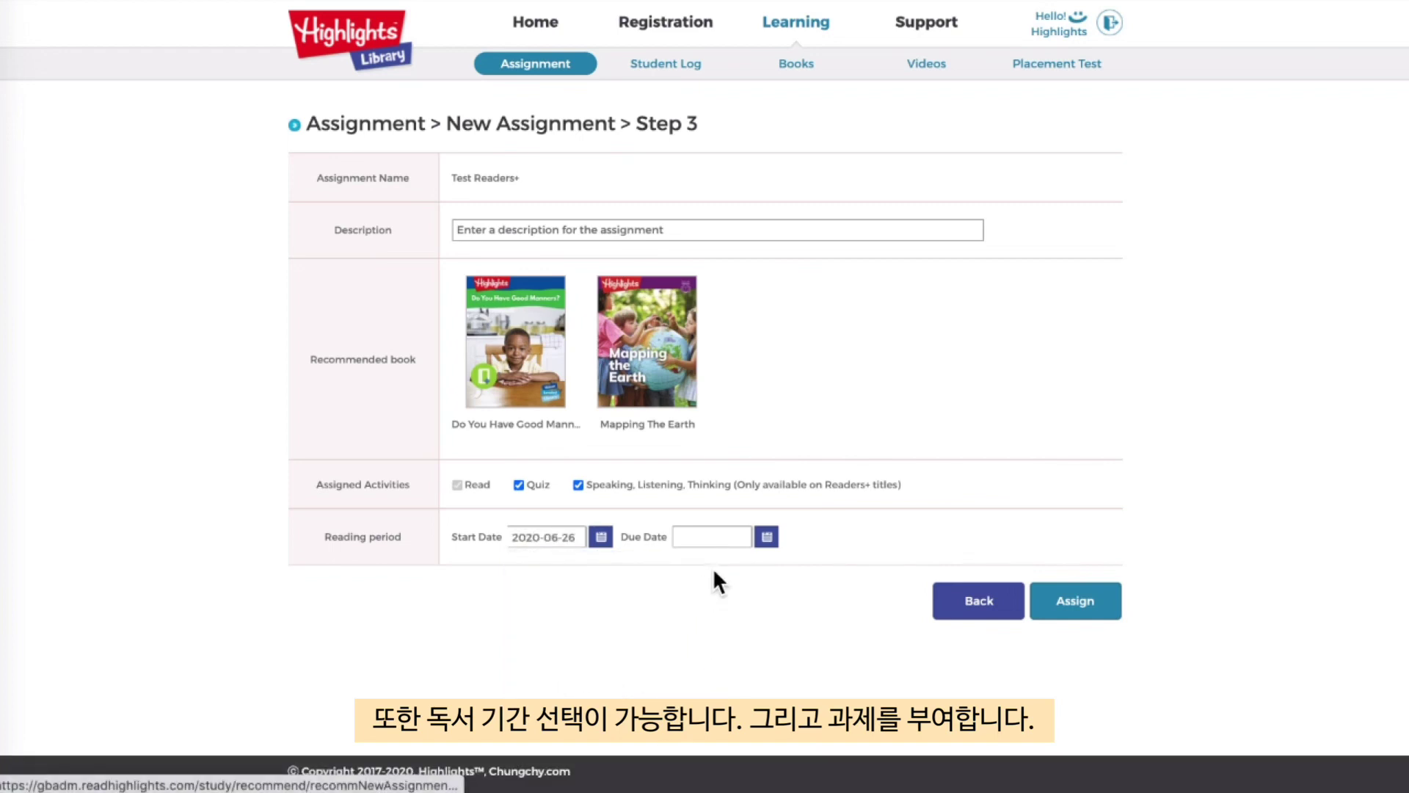
{"action": "left_click", "coordinate": [767, 537]}
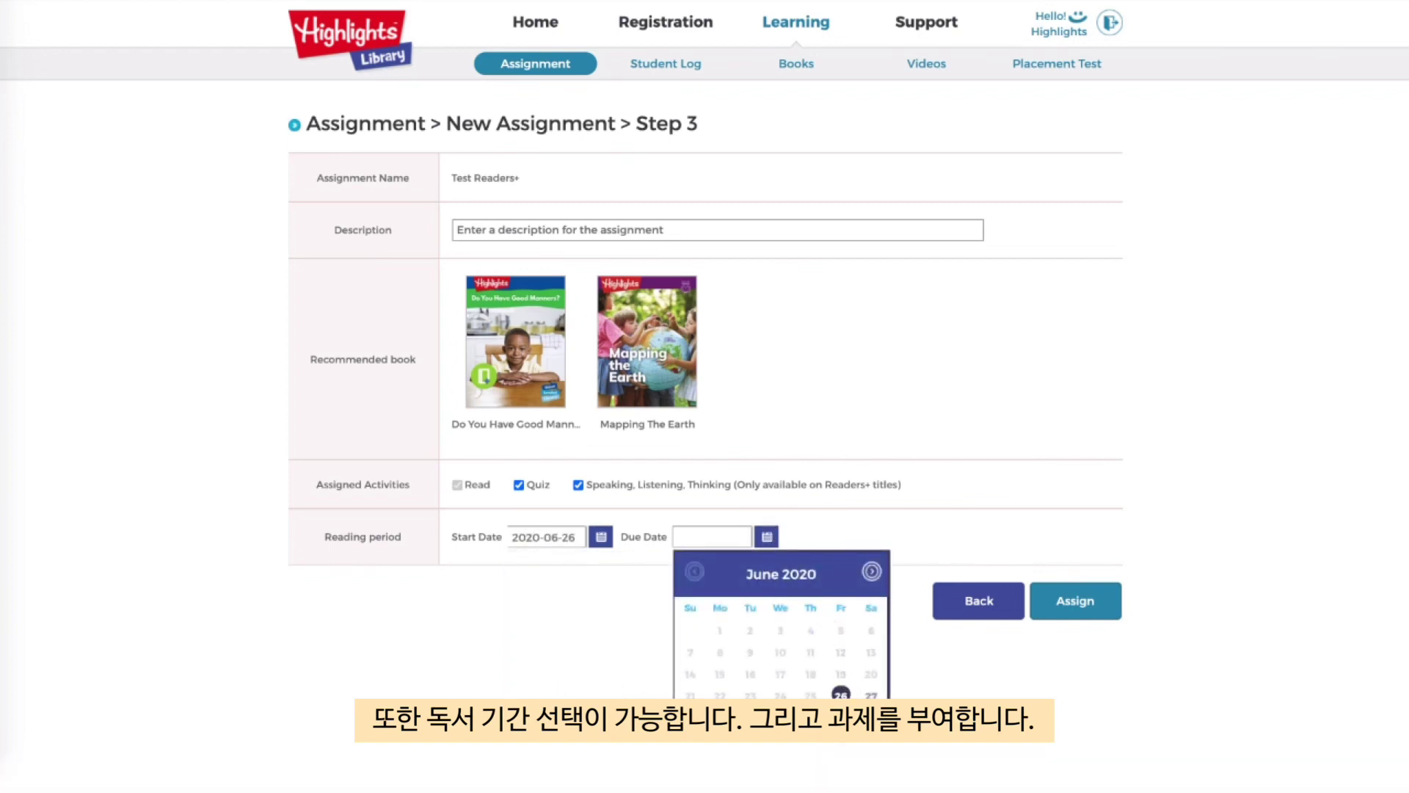
{"action": "left_click", "coordinate": [751, 720]}
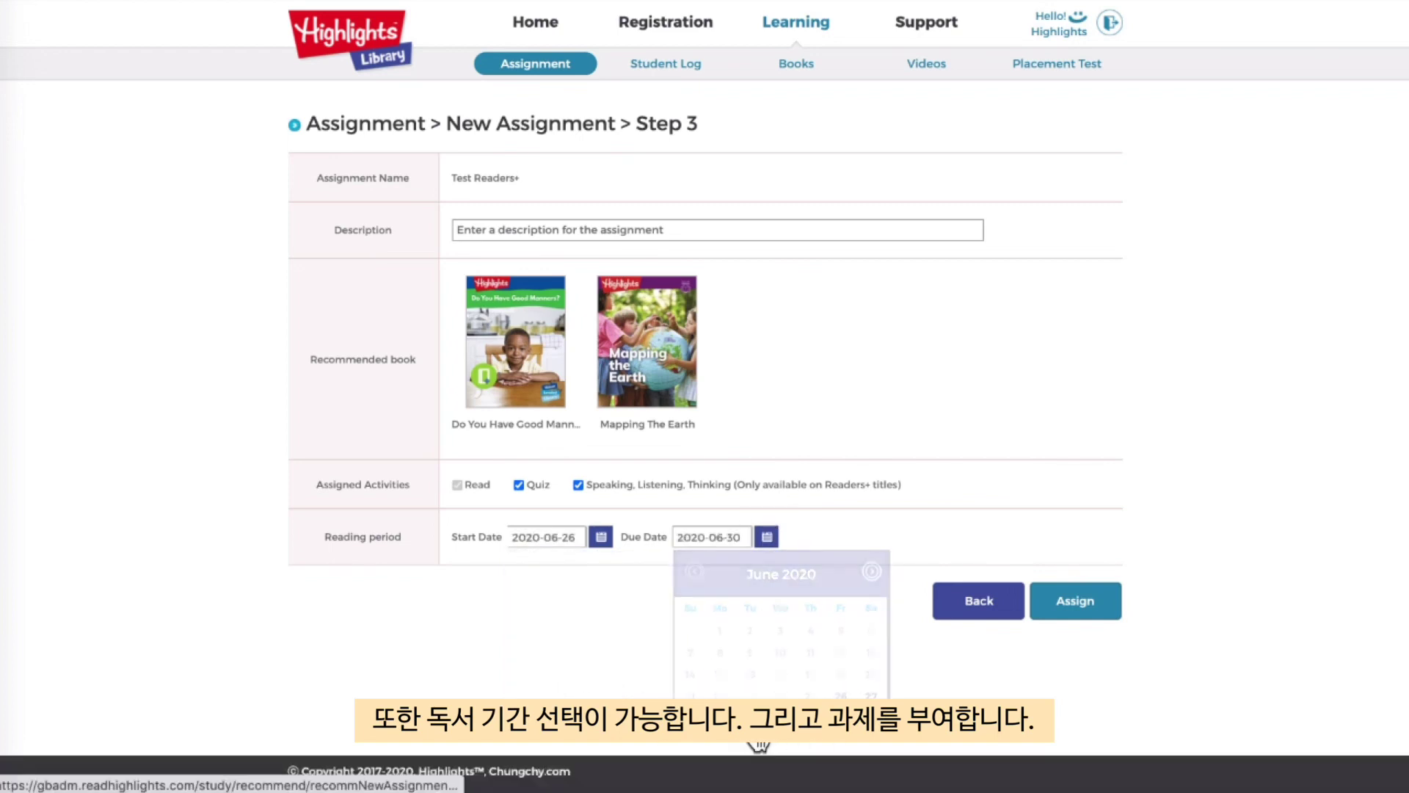
{"action": "left_click", "coordinate": [1083, 601]}
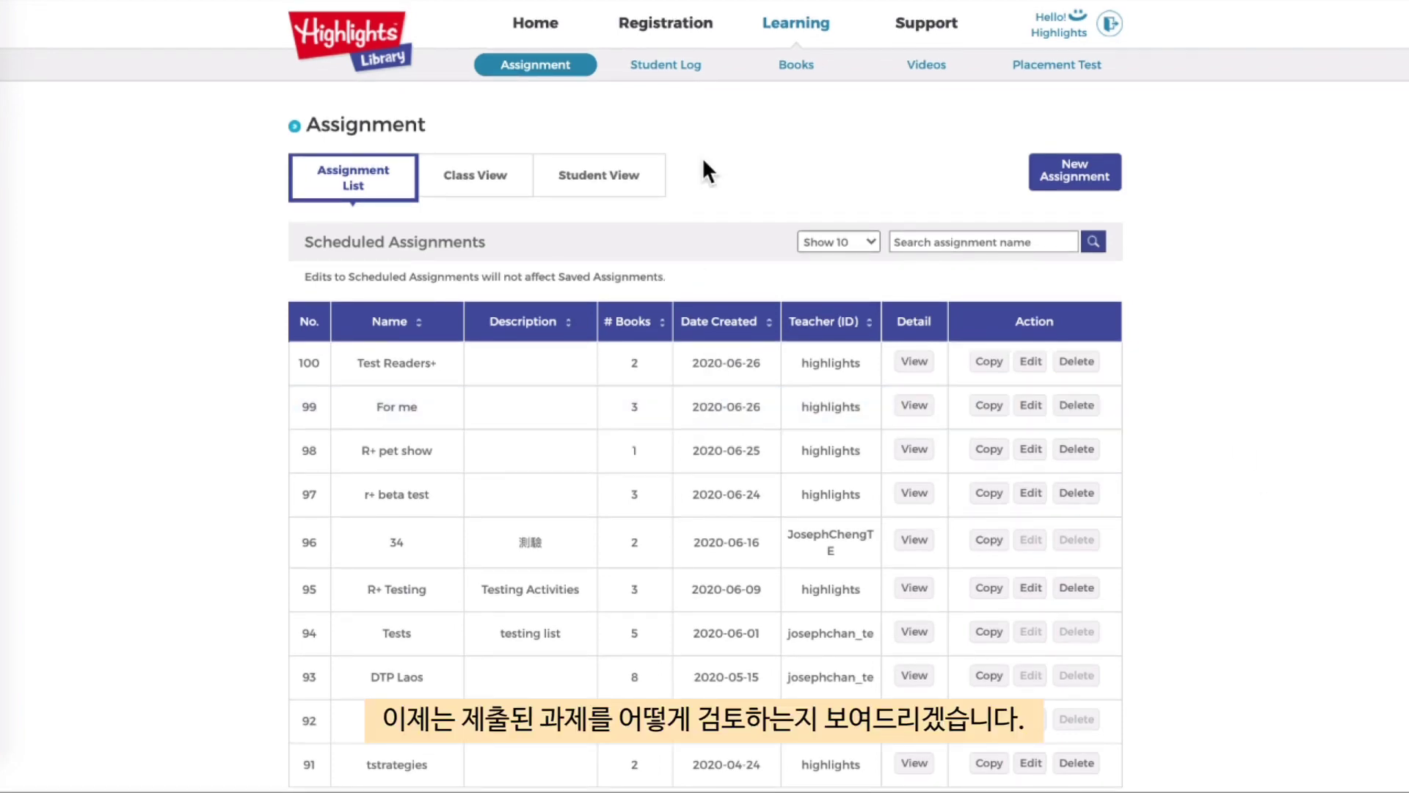
- Open the assigned student's assignment logs and the review of "Do You Have Good Manners?" under R+ pet show
{"action": "left_click", "coordinate": [601, 192]}
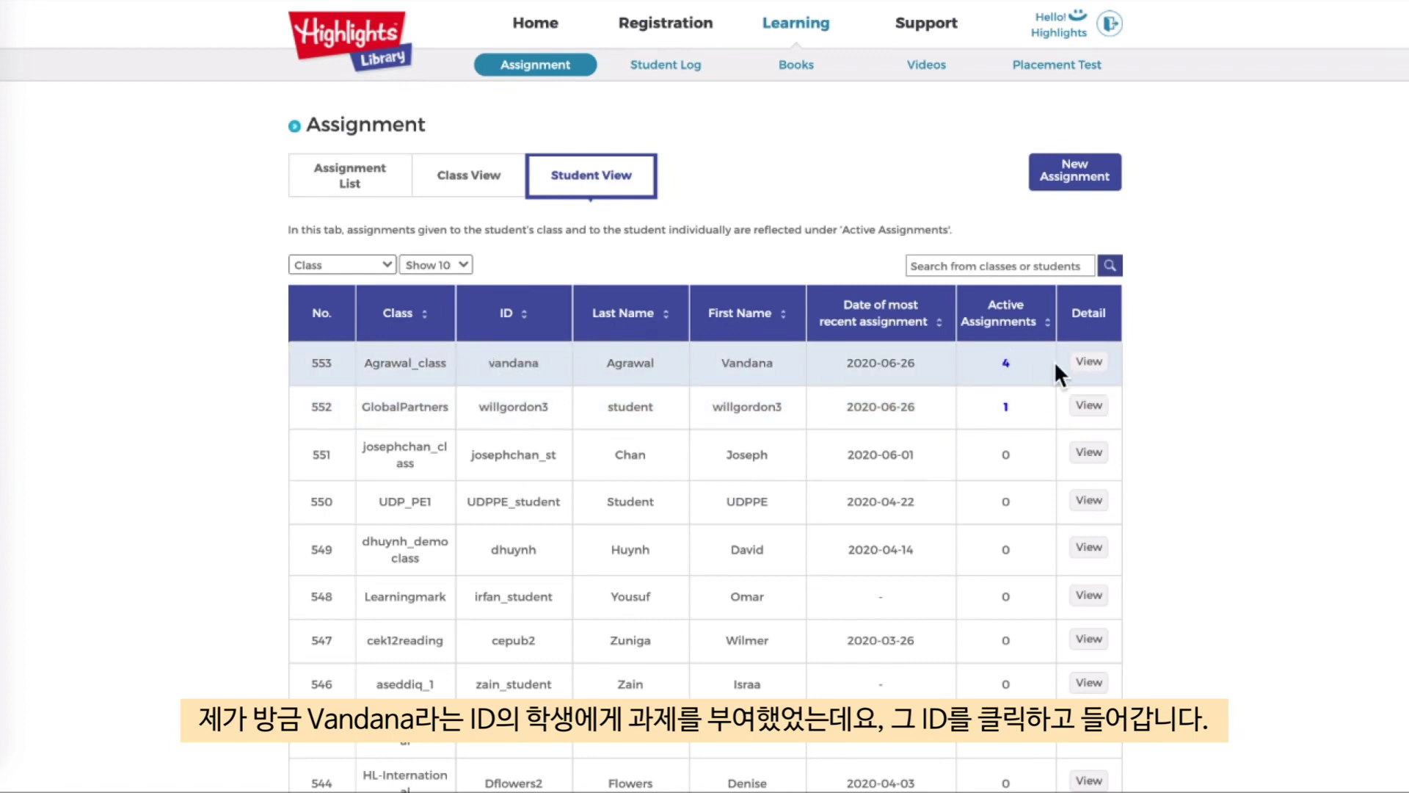
{"action": "left_click", "coordinate": [1085, 367]}
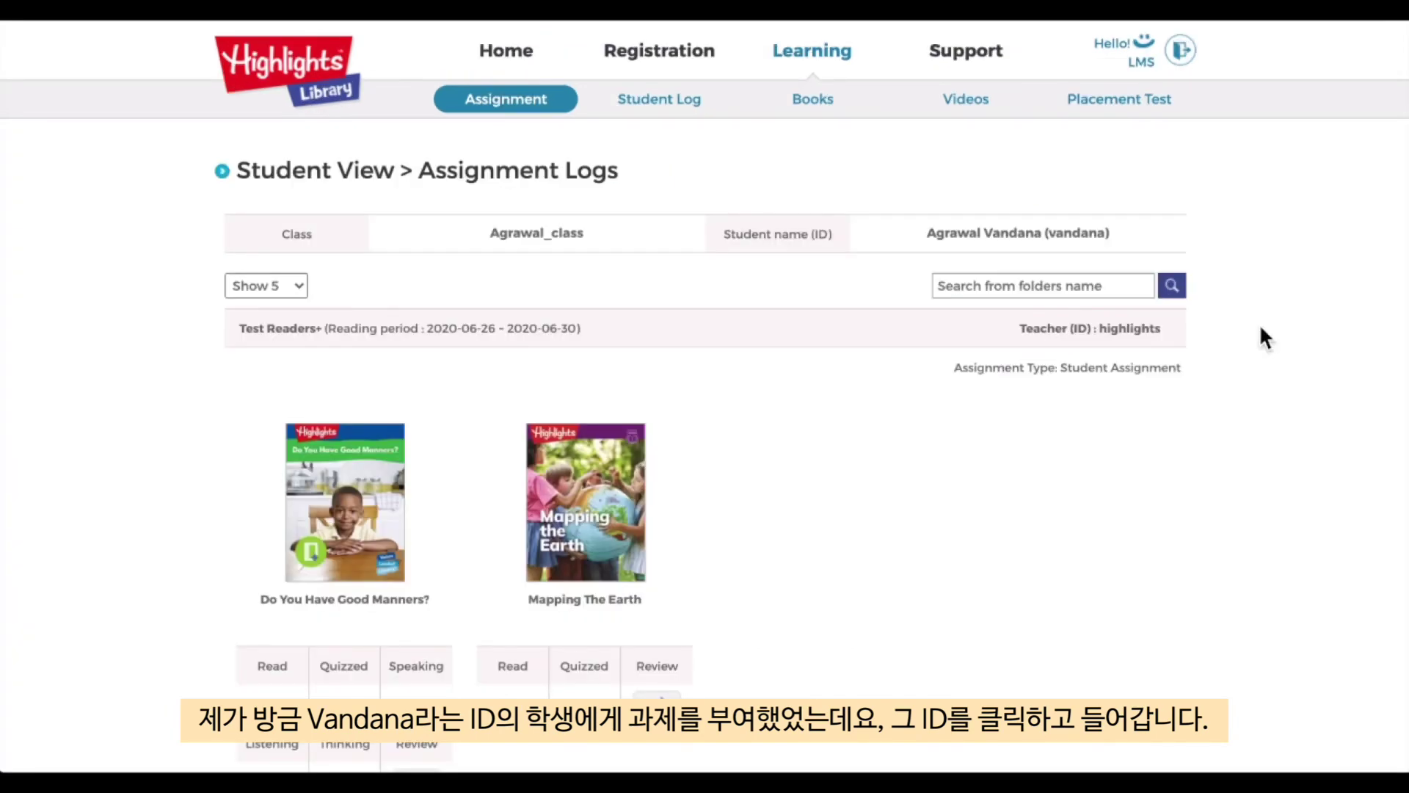
{"action": "scroll", "coordinate": [1264, 336], "scroll_direction": "down", "scroll_amount": 4}
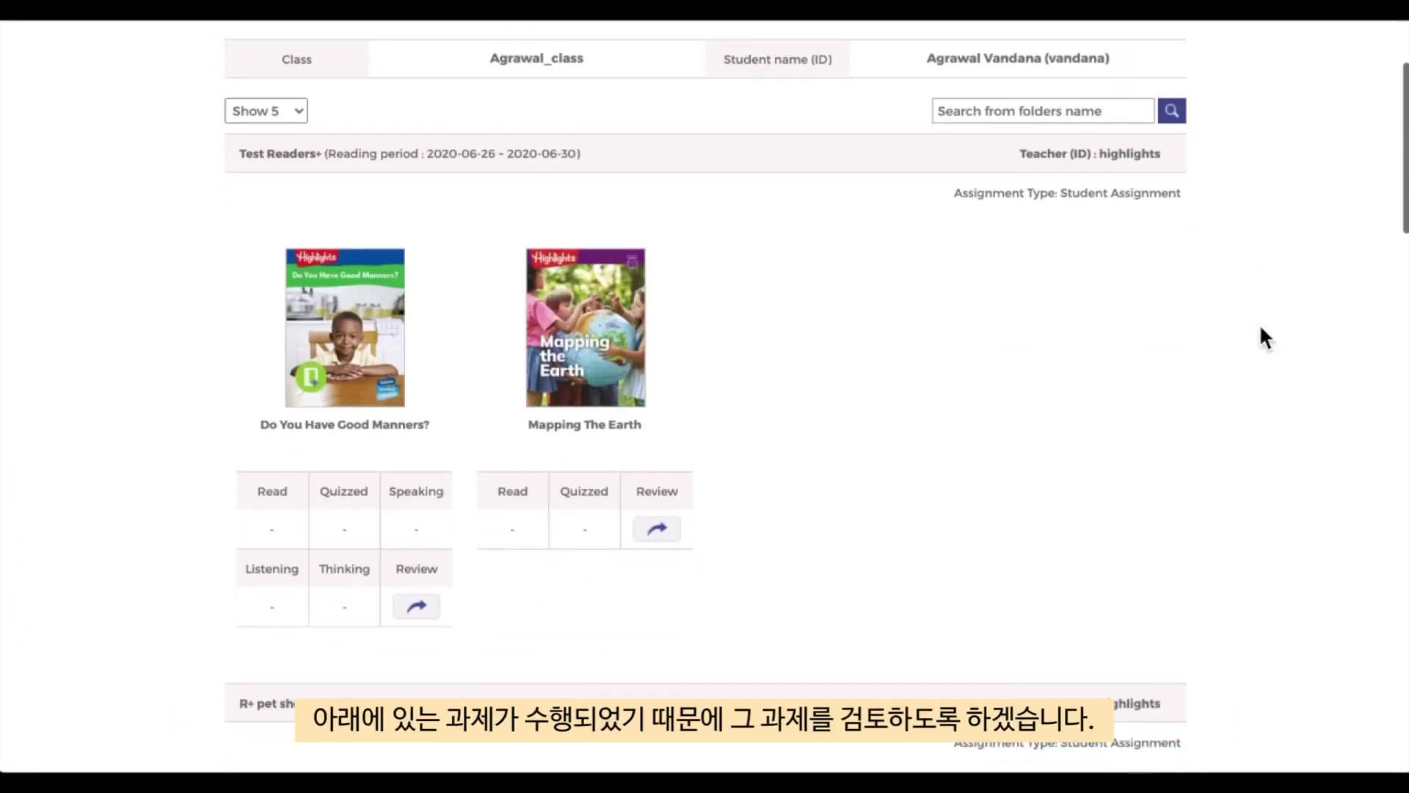
{"action": "scroll", "coordinate": [1262, 331], "scroll_direction": "down", "scroll_amount": 5}
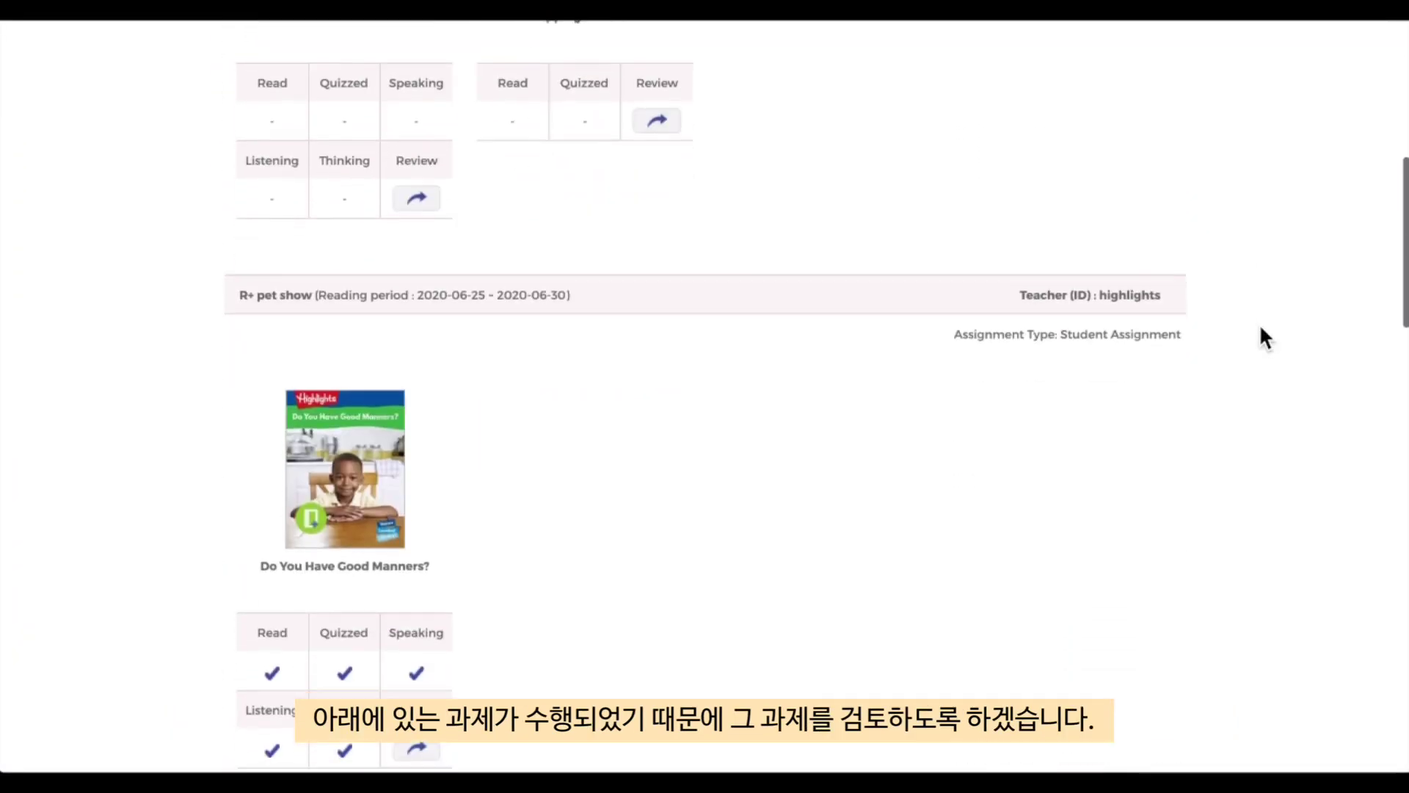
{"action": "scroll", "coordinate": [1261, 329], "scroll_direction": "down", "scroll_amount": 1}
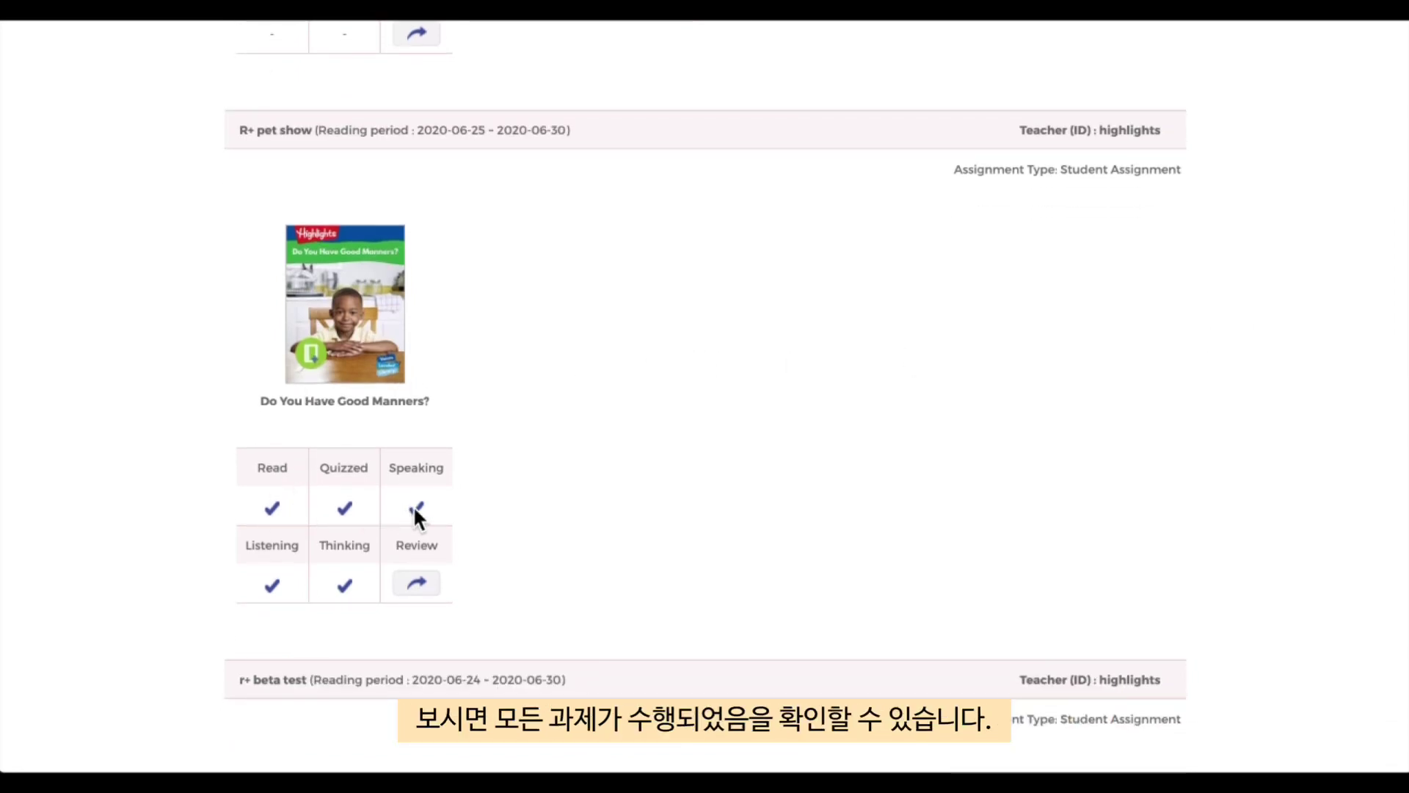
{"action": "left_click", "coordinate": [417, 584]}
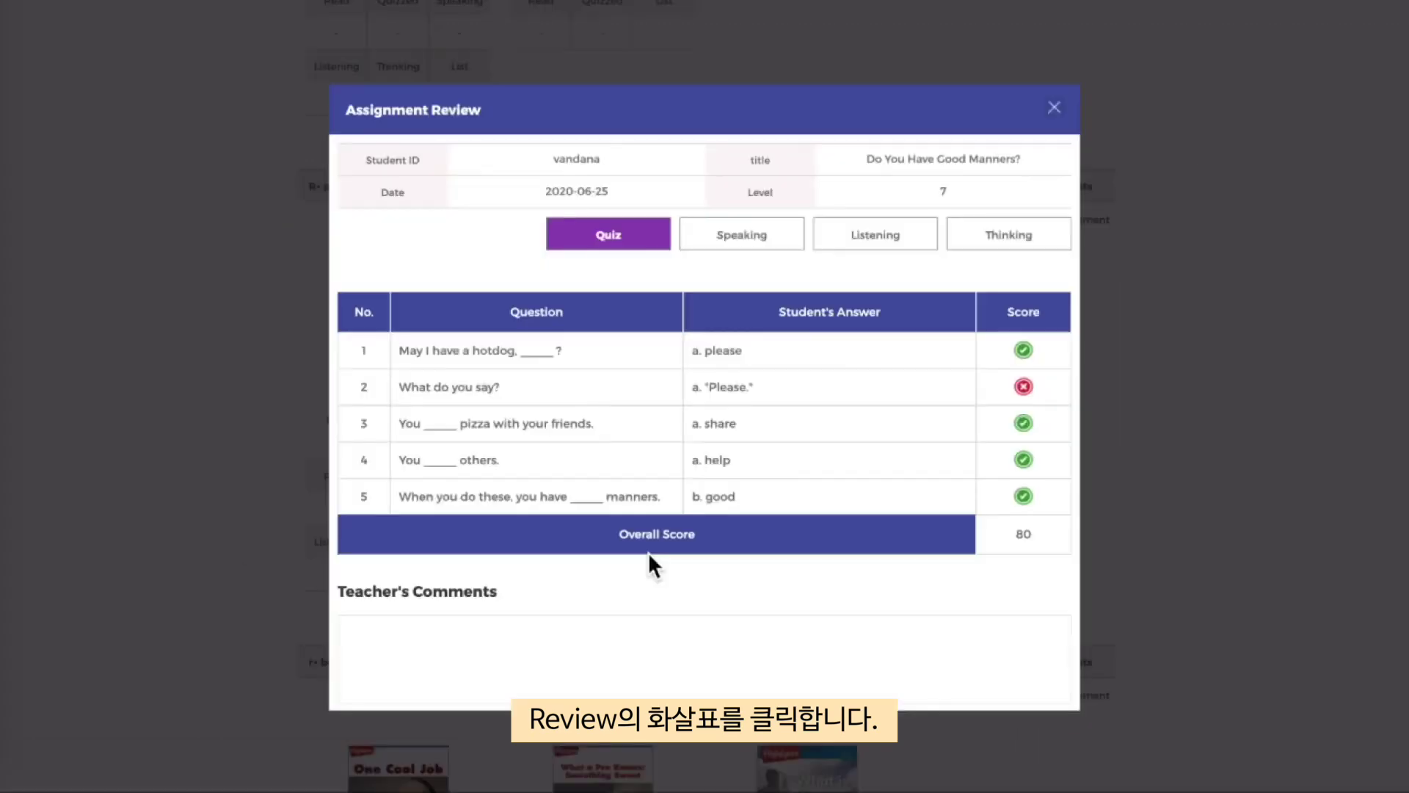